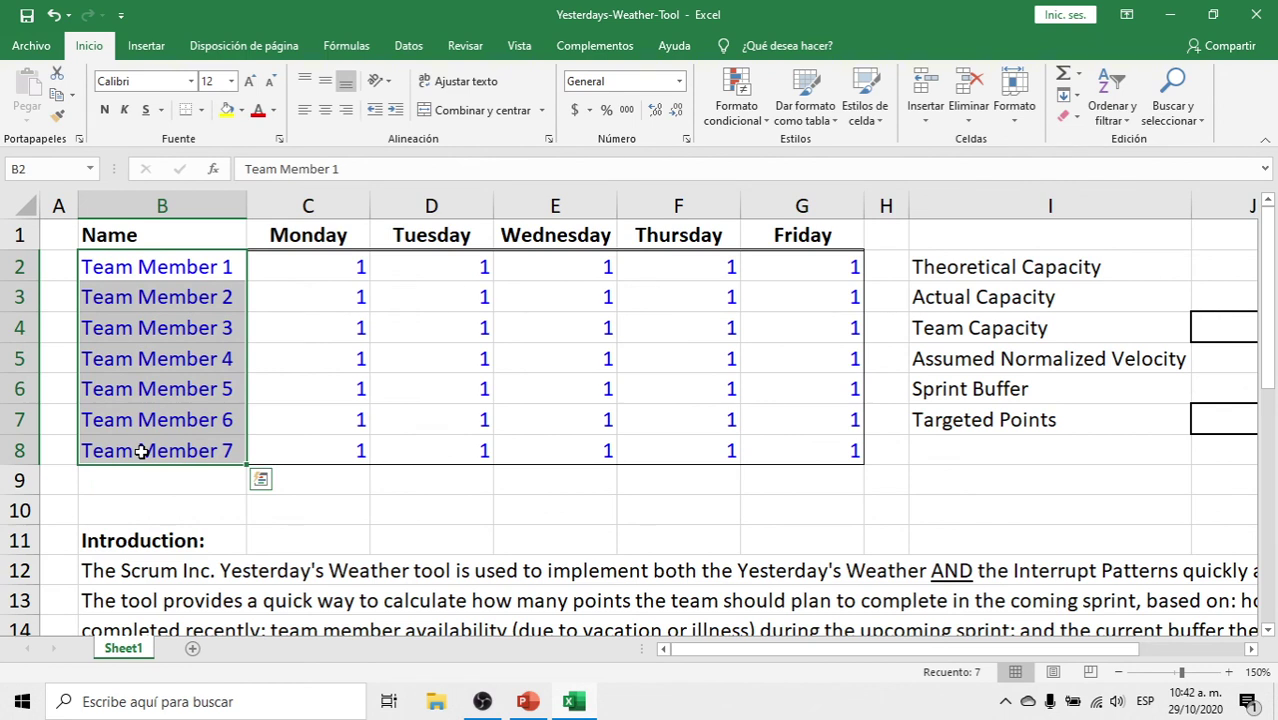
- Examine the list of seven team members and the weekday column headings from Monday to Friday
left_click(171, 451)
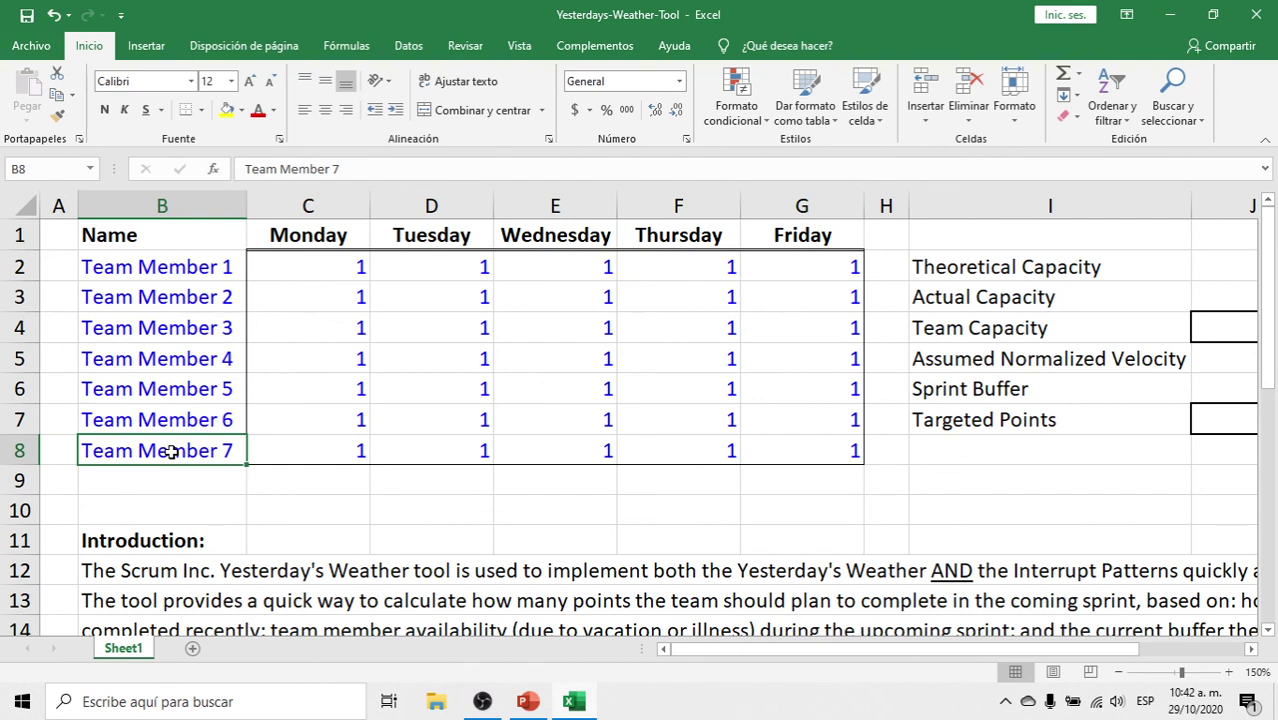
key("Right")
key("Up")
key("Up")
key("Up")
key("Up")
key("Up")
key("Up")
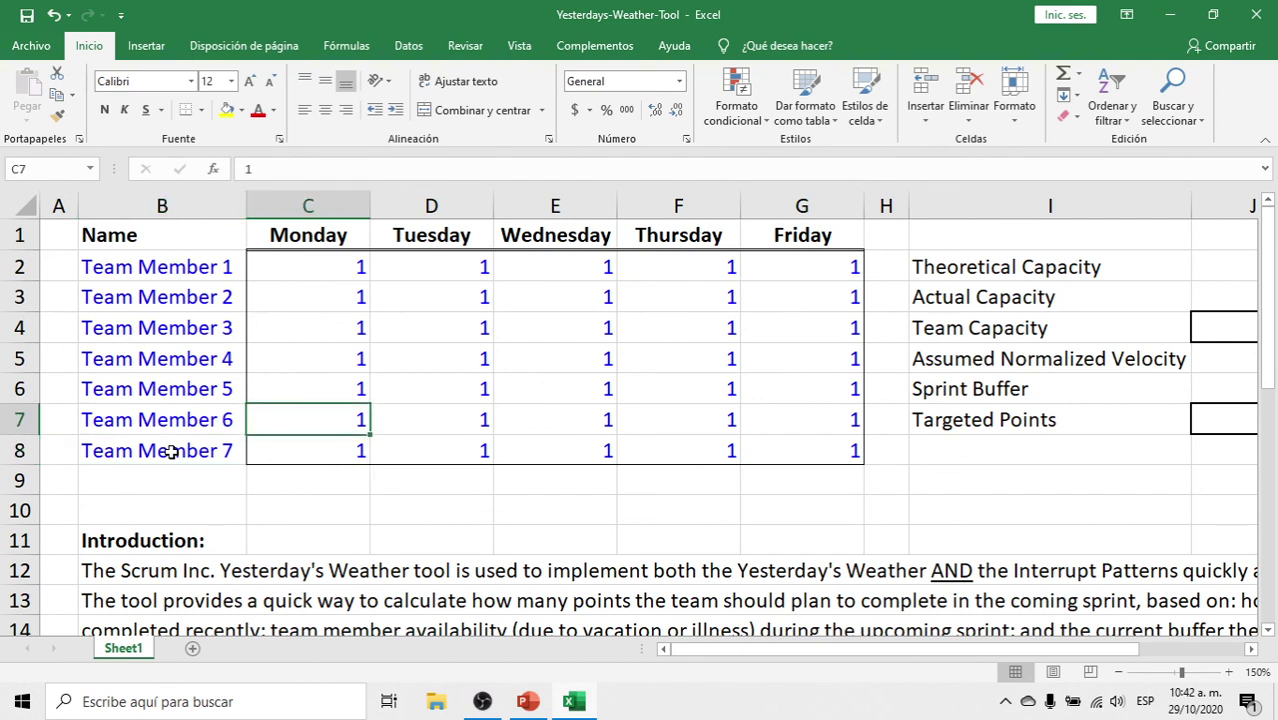
key("Up")
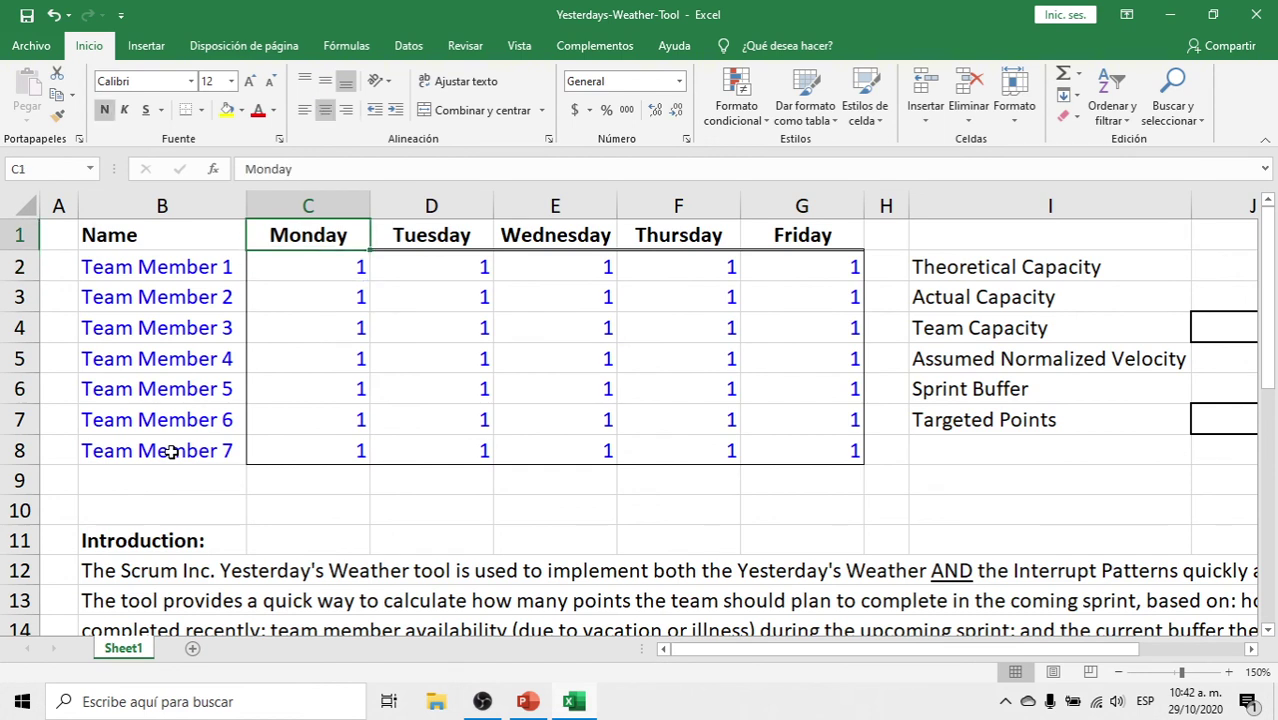
key("Right")
key("Right")
key("Right")
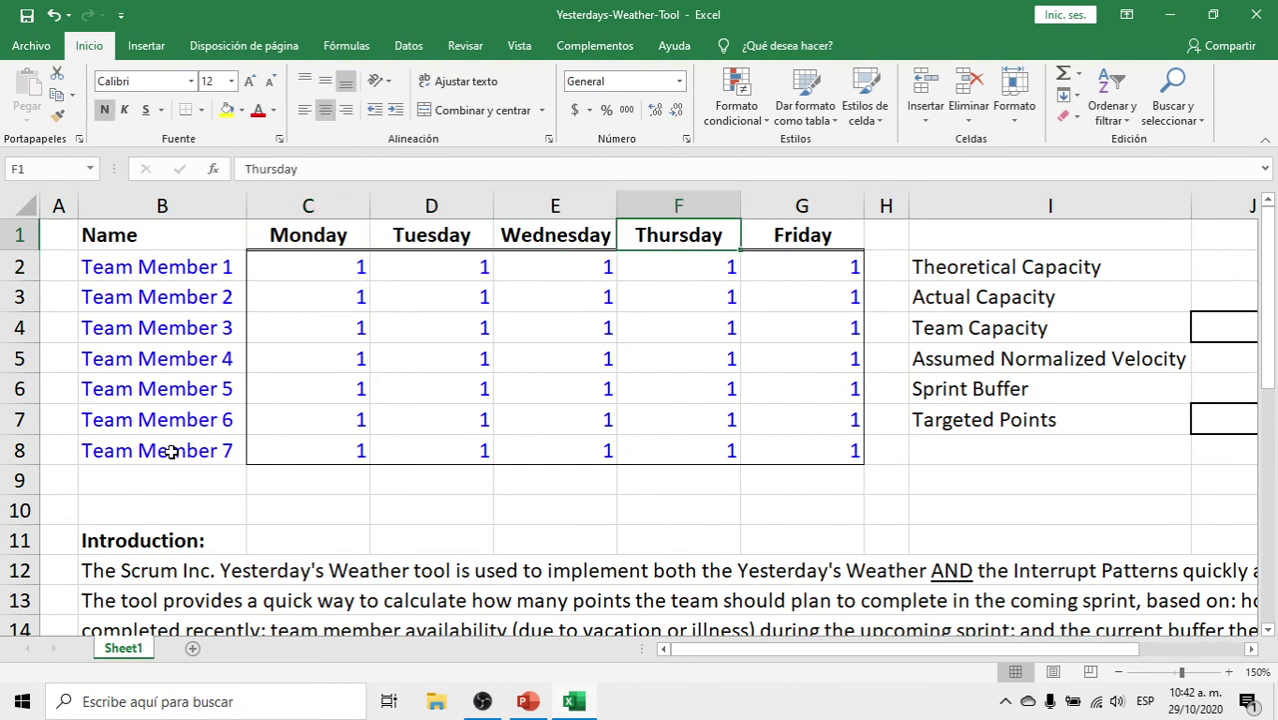
key("Right")
key("Left")
key("Left")
key("Left")
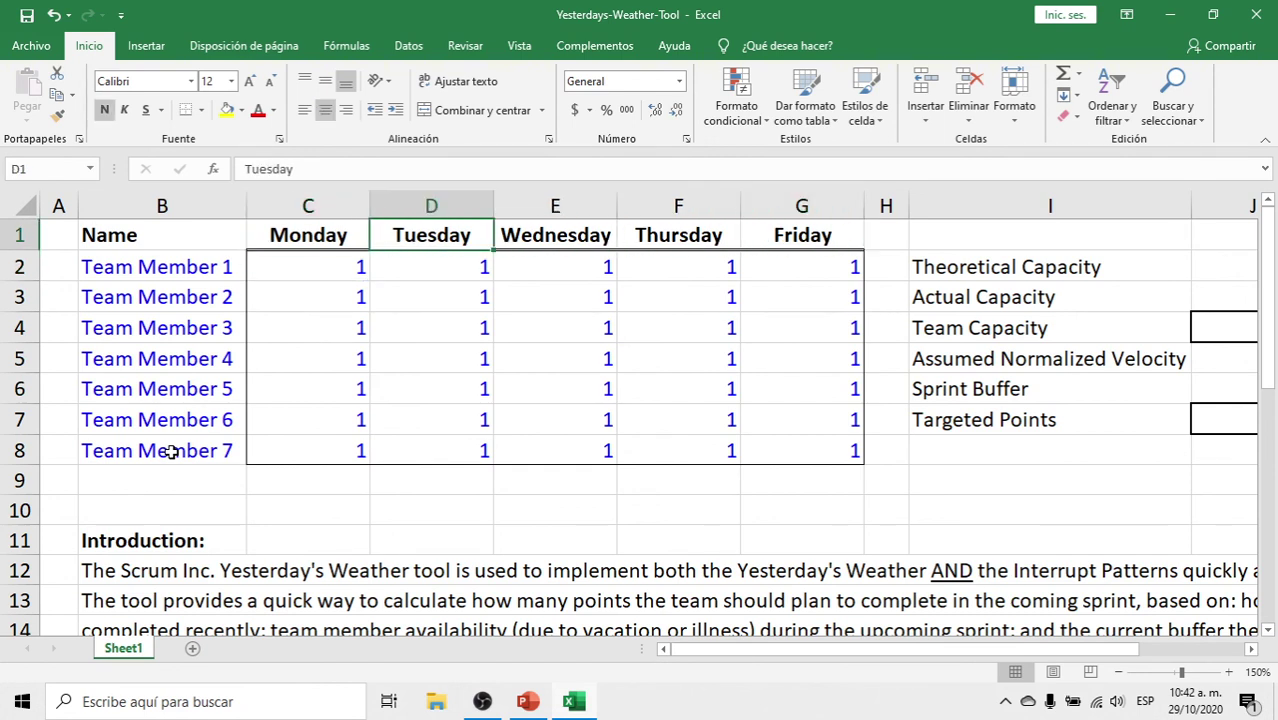
- Set availability to 0 for Team Member 1 on Monday, Team Member 4 on Tuesday and Team Member 5 on Thursday
key("Left")
key("Down")
type("0")
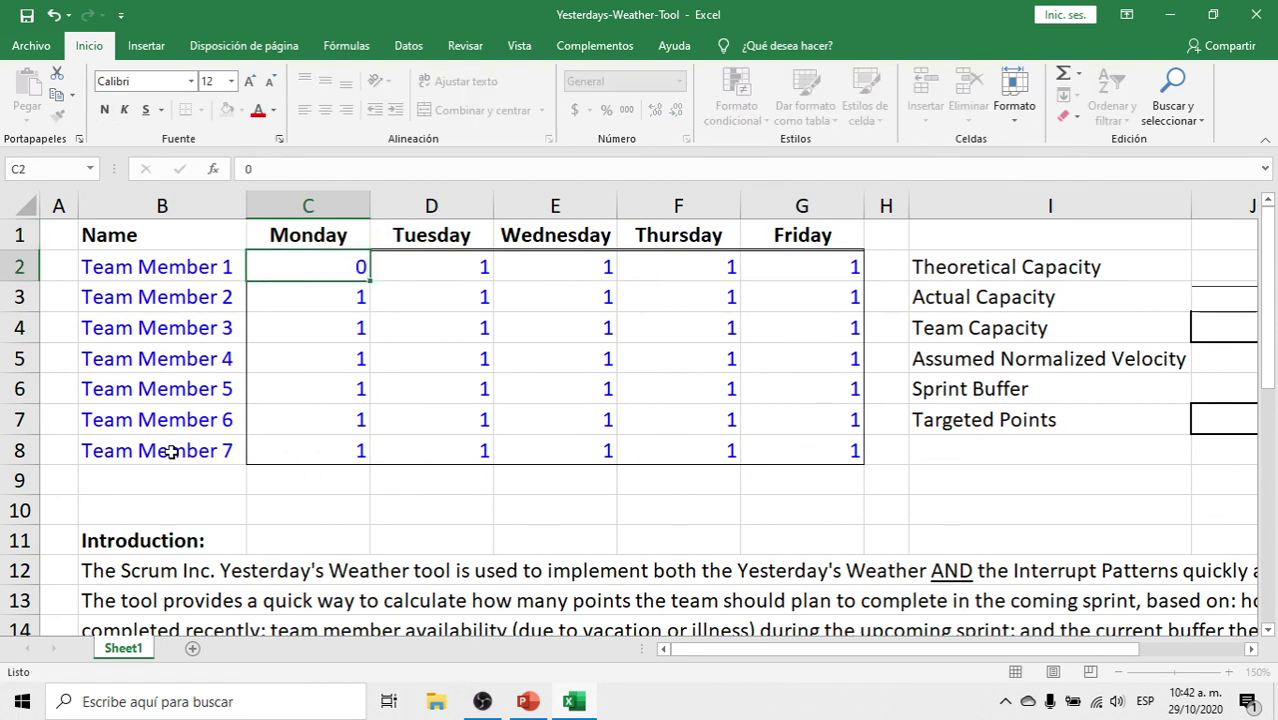
key("Down")
key("Down")
key("Down")
key("Right")
type("0")
key("Down")
key("Right")
key("Right")
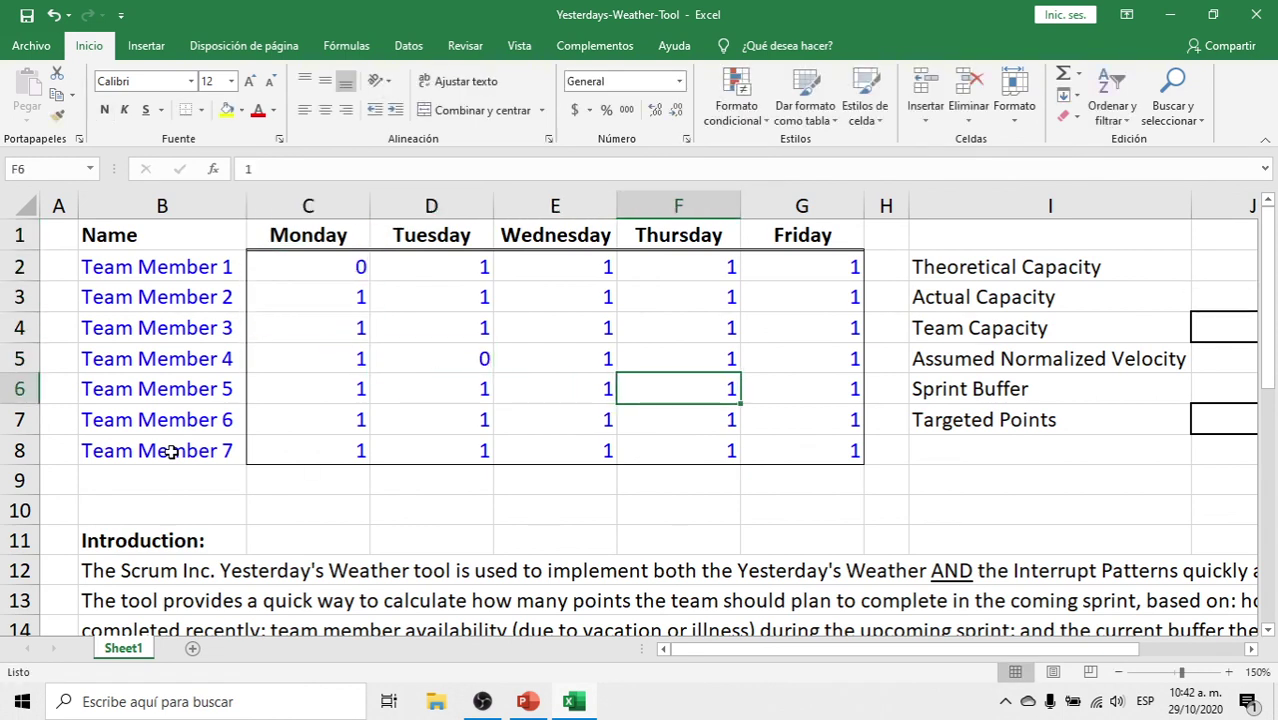
type("0")
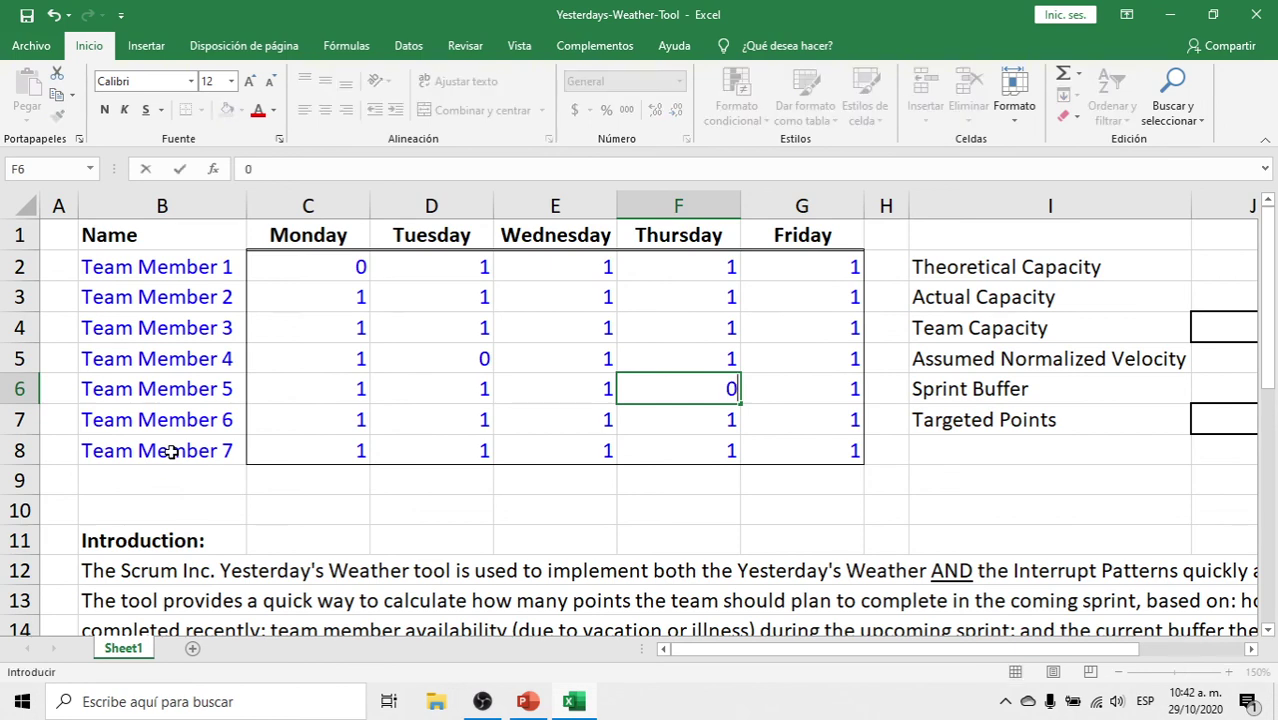
- On Thursday, set Team Member 1's availability to 0 and Team Member 3's to 0,5
key("Up")
key("Up")
key("Up")
key("Up")
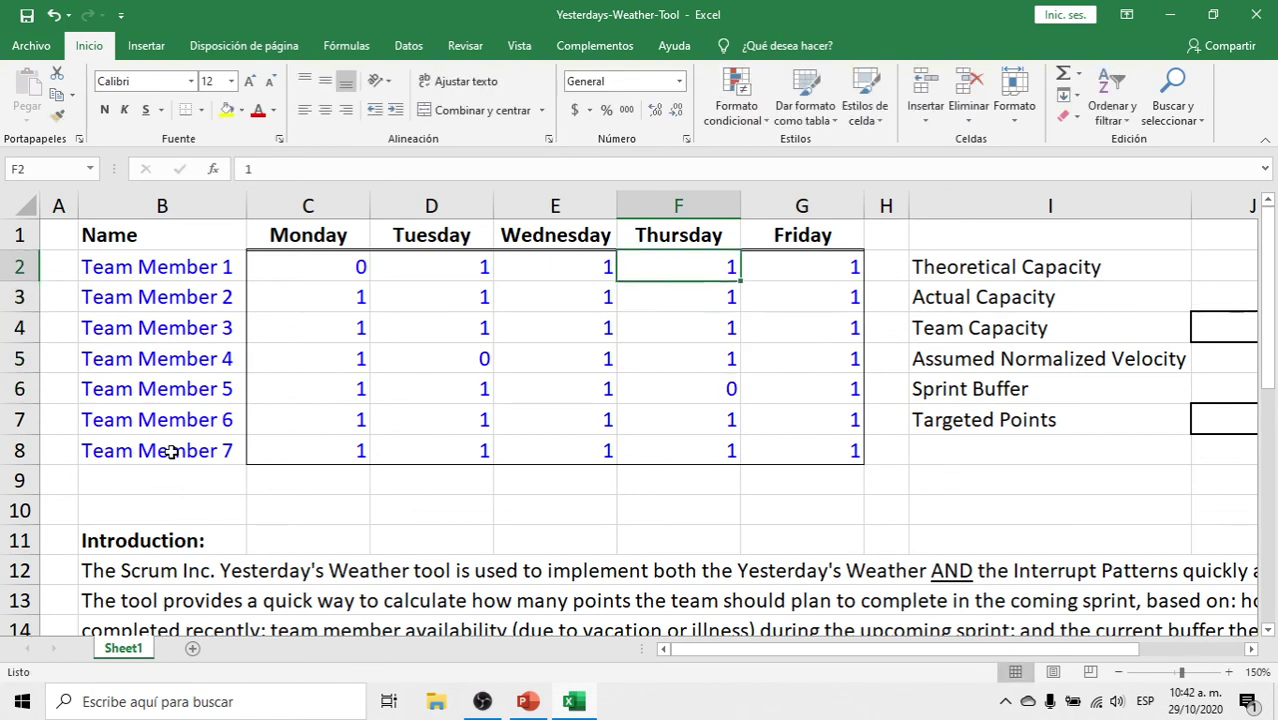
type("0")
key("Return")
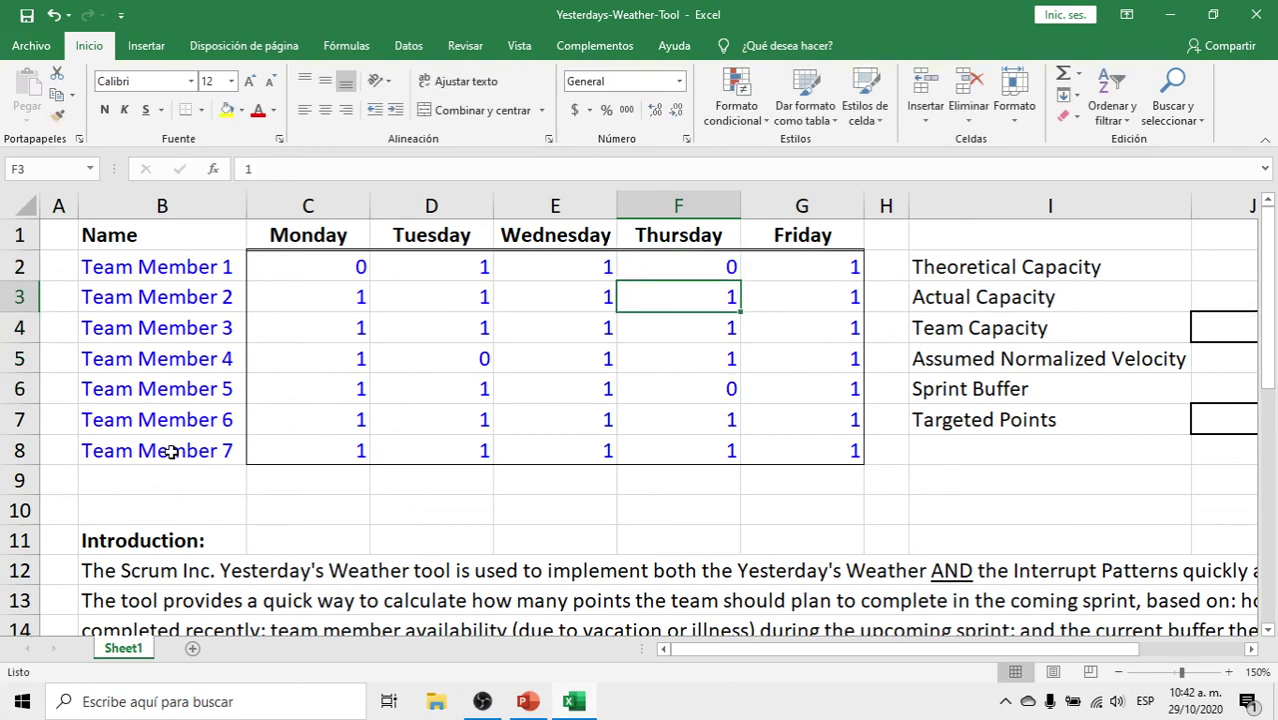
key("Down")
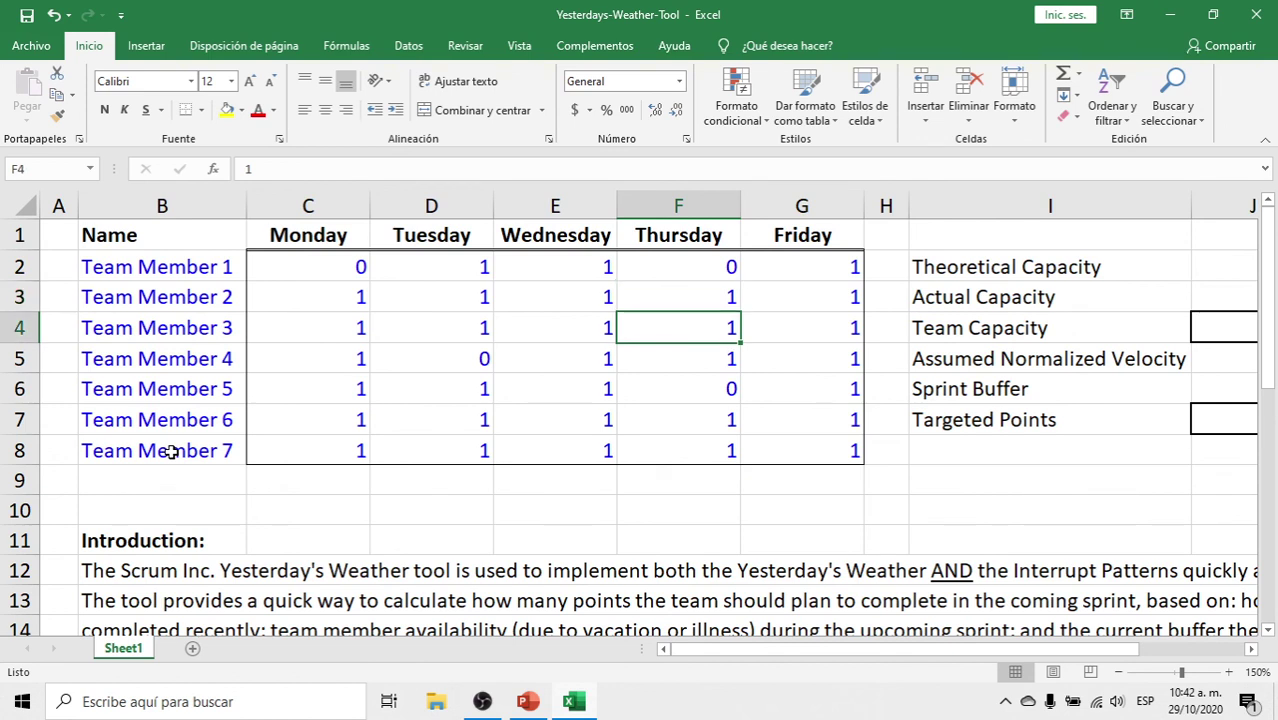
type("0,5")
key("Return")
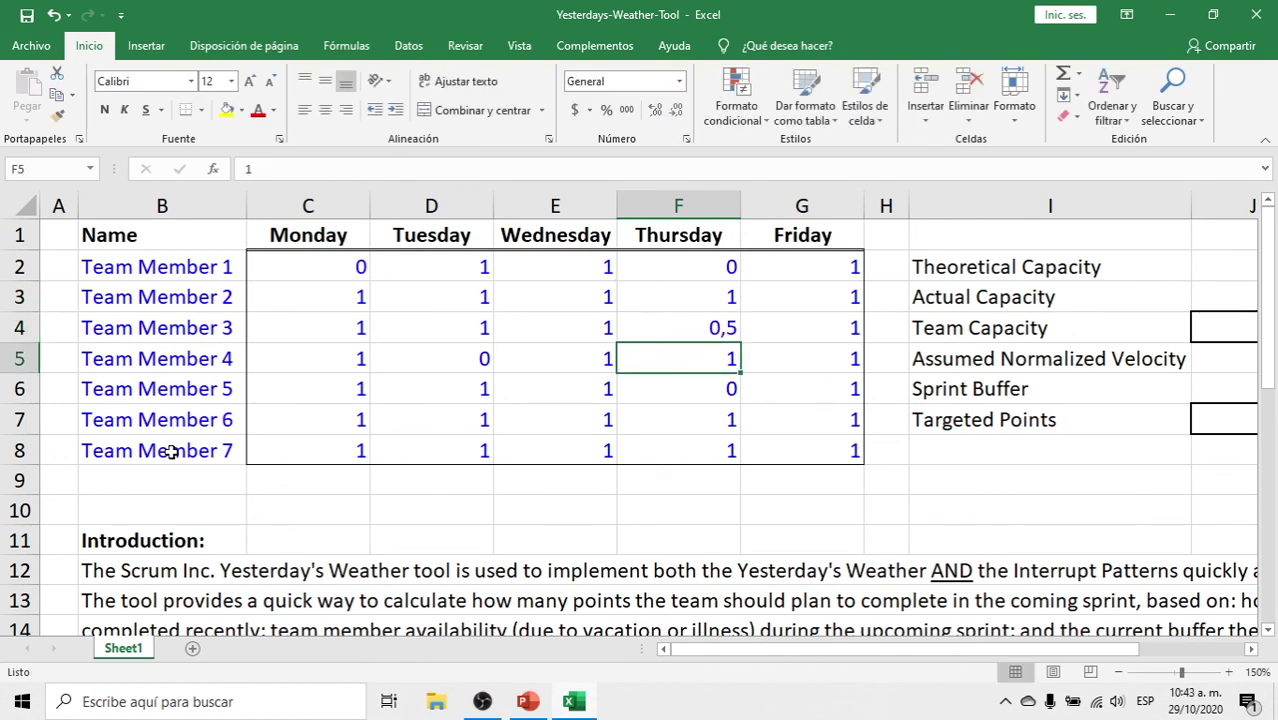
- Set Team Member 4's Tuesday availability to 0,5
key("Left")
key("Left")
key("Up")
key("Down")
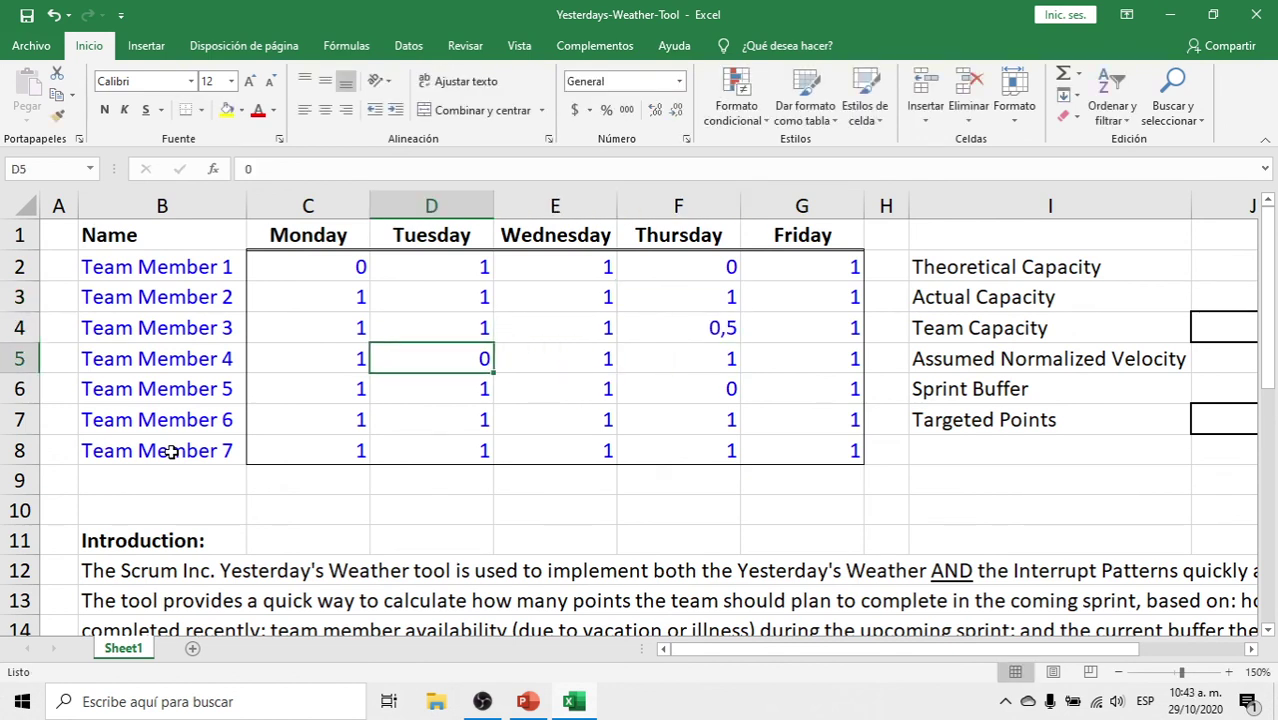
type("0,5")
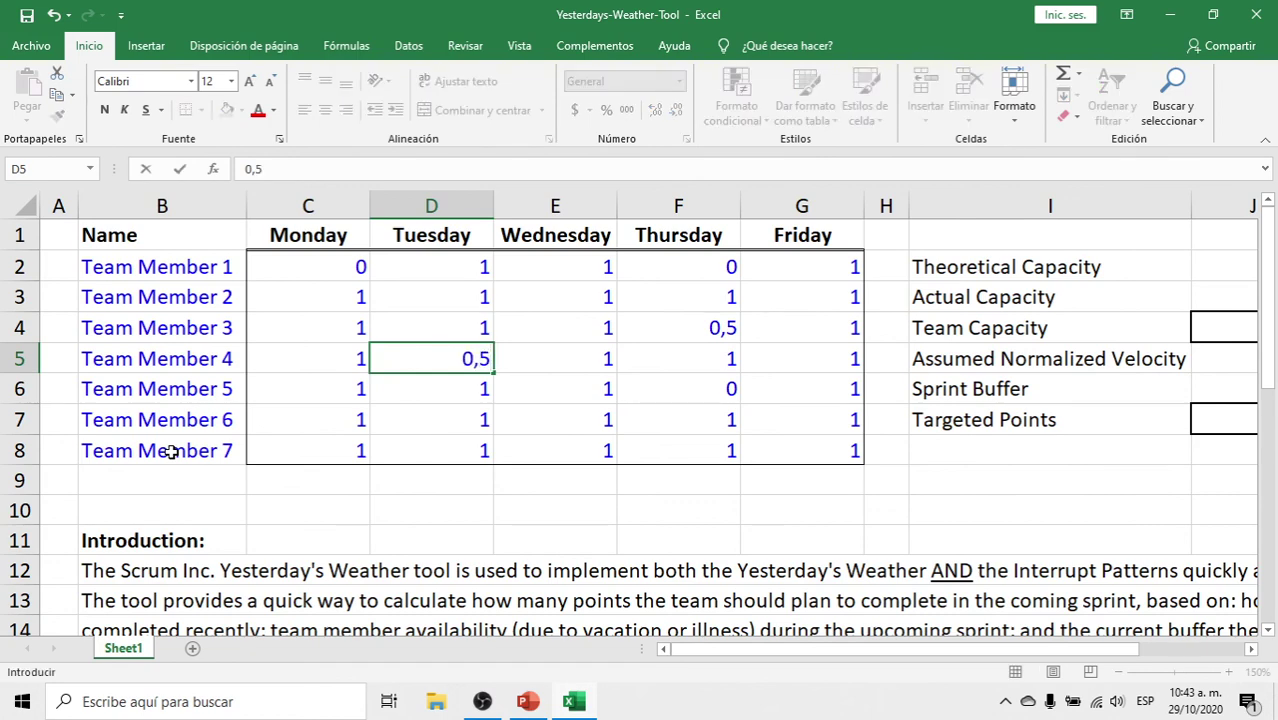
key("Return")
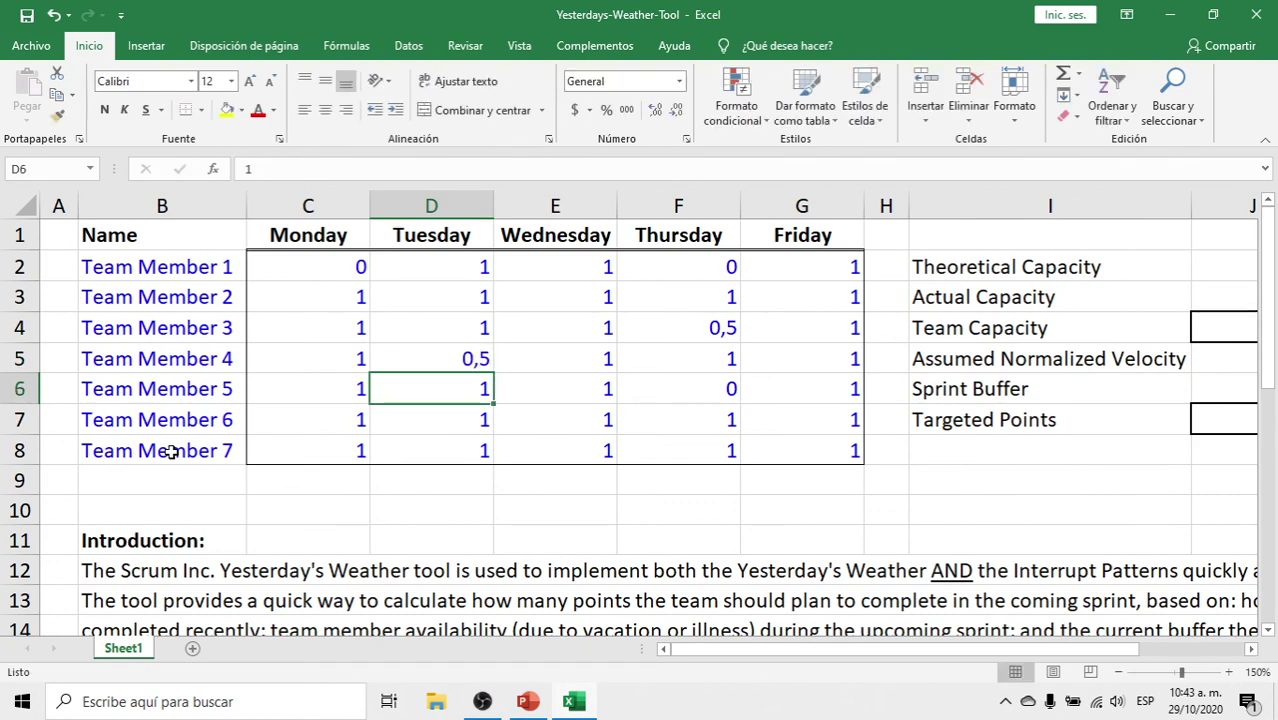
- Examine the capacity summary beside the grid, including the formula behind Actual Capacity
key("Right")
key("Right")
key("Right")
key("Right")
key("Right")
key("Right")
key("Right")
key("Up")
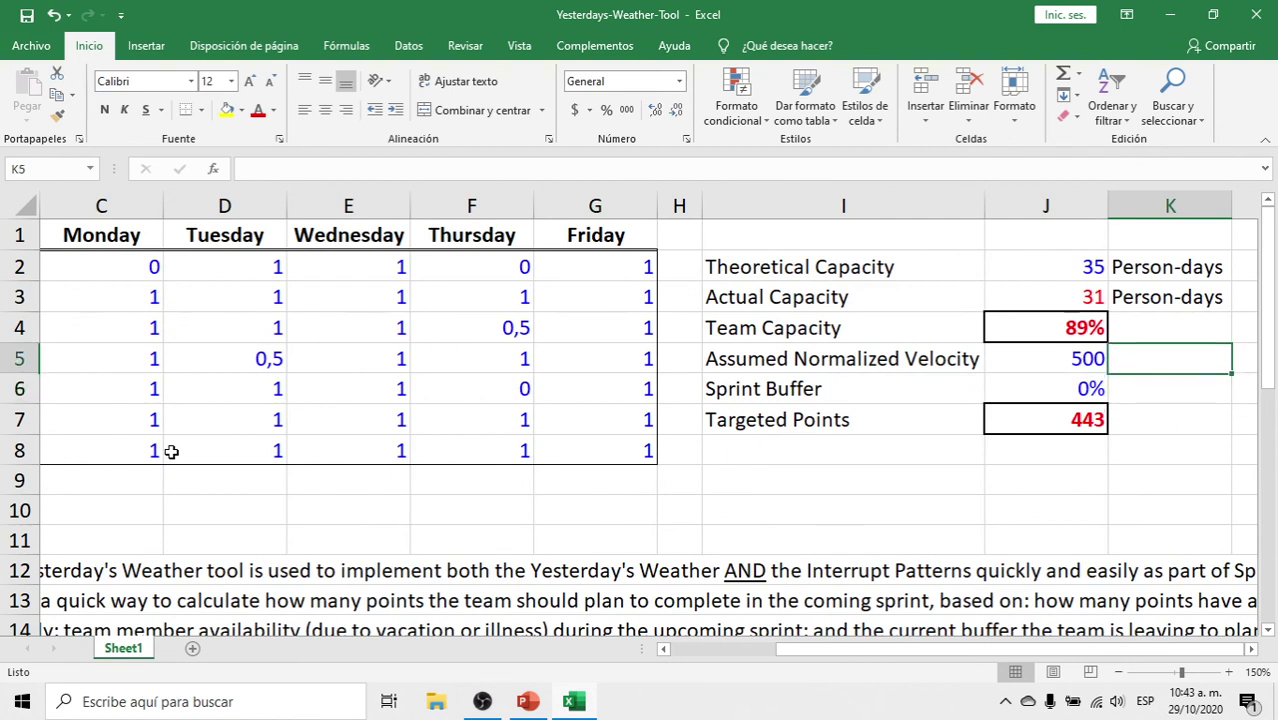
key("Up")
key("Up")
key("Up")
key("Left")
key("Down")
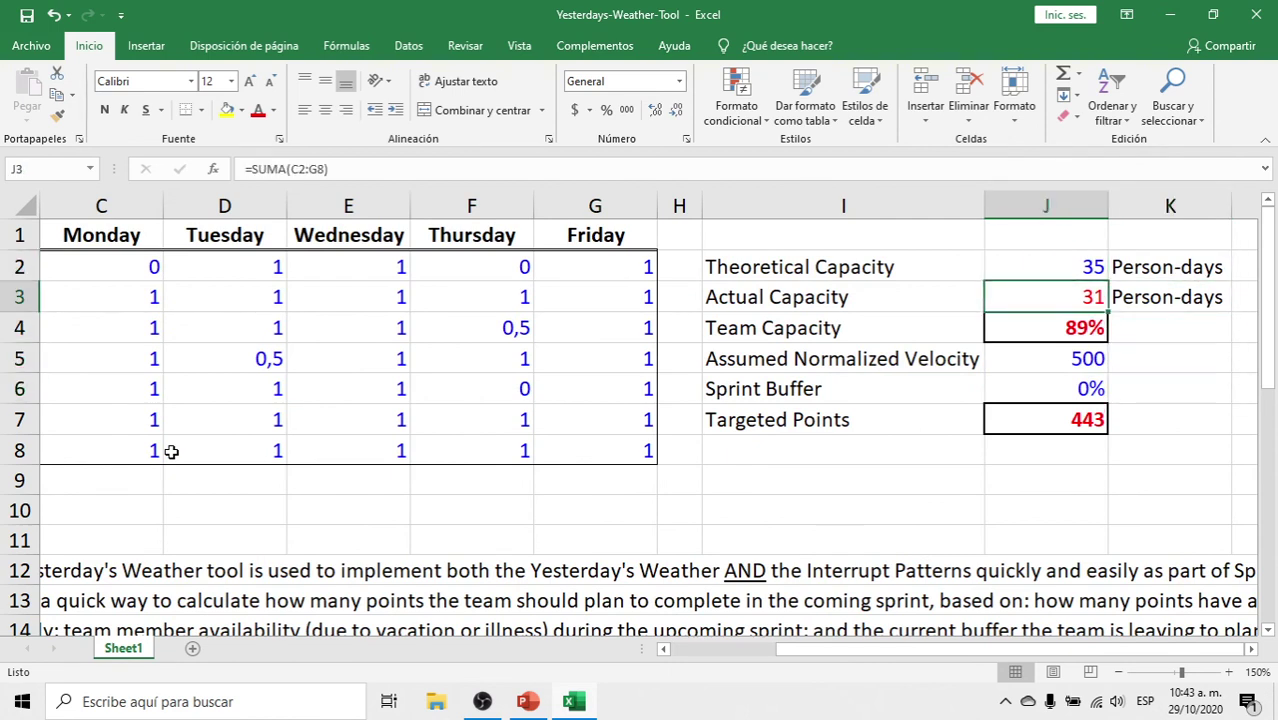
- Set Team Member 2's Thursday availability to 0
key("Left")
key("Left")
key("Left")
key("Left")
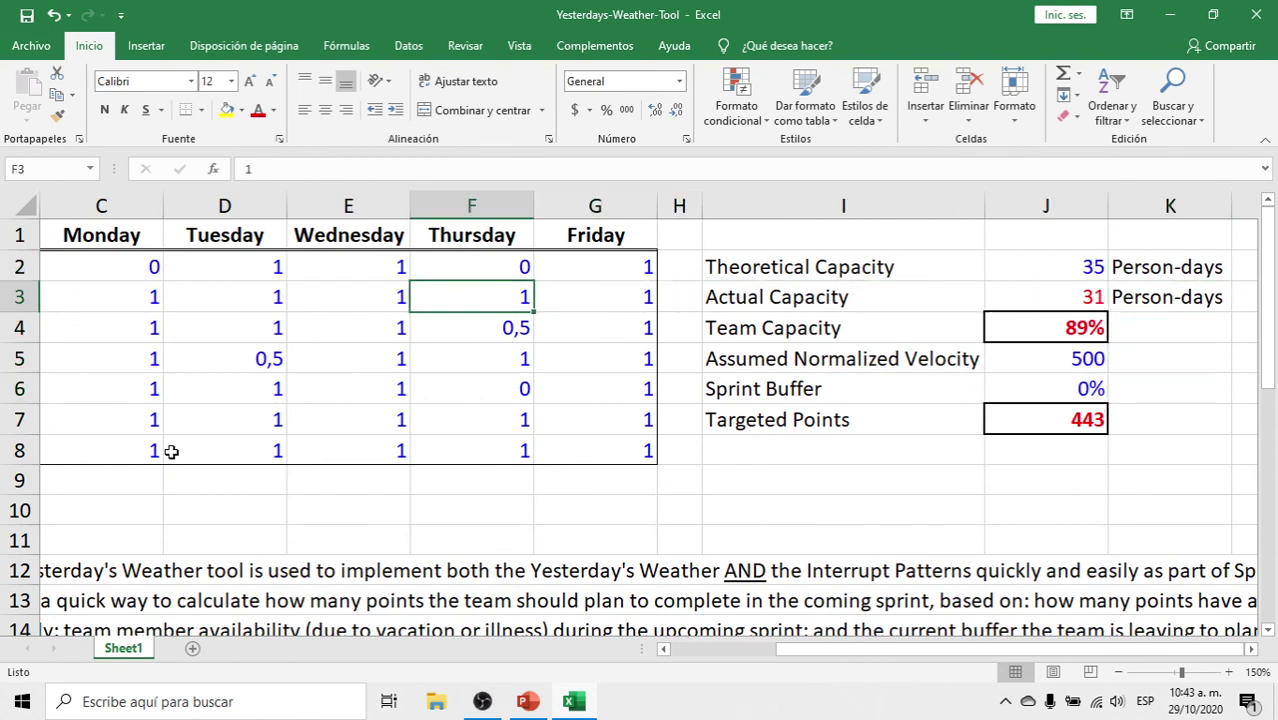
type("0")
key("Return")
- Set the Tuesday availability of Team Member 5 and Team Member 7 to 0
key("Left")
key("Left")
key("Down")
key("Down")
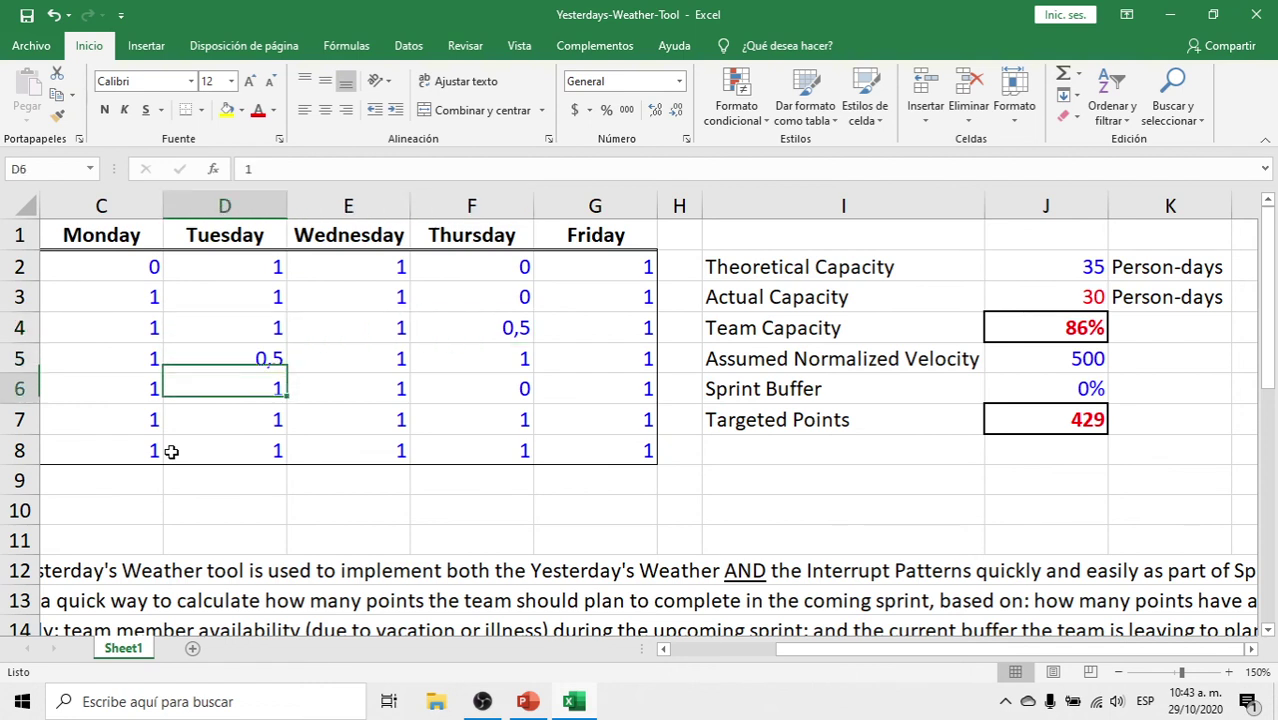
type("0")
key("Return")
key("Down")
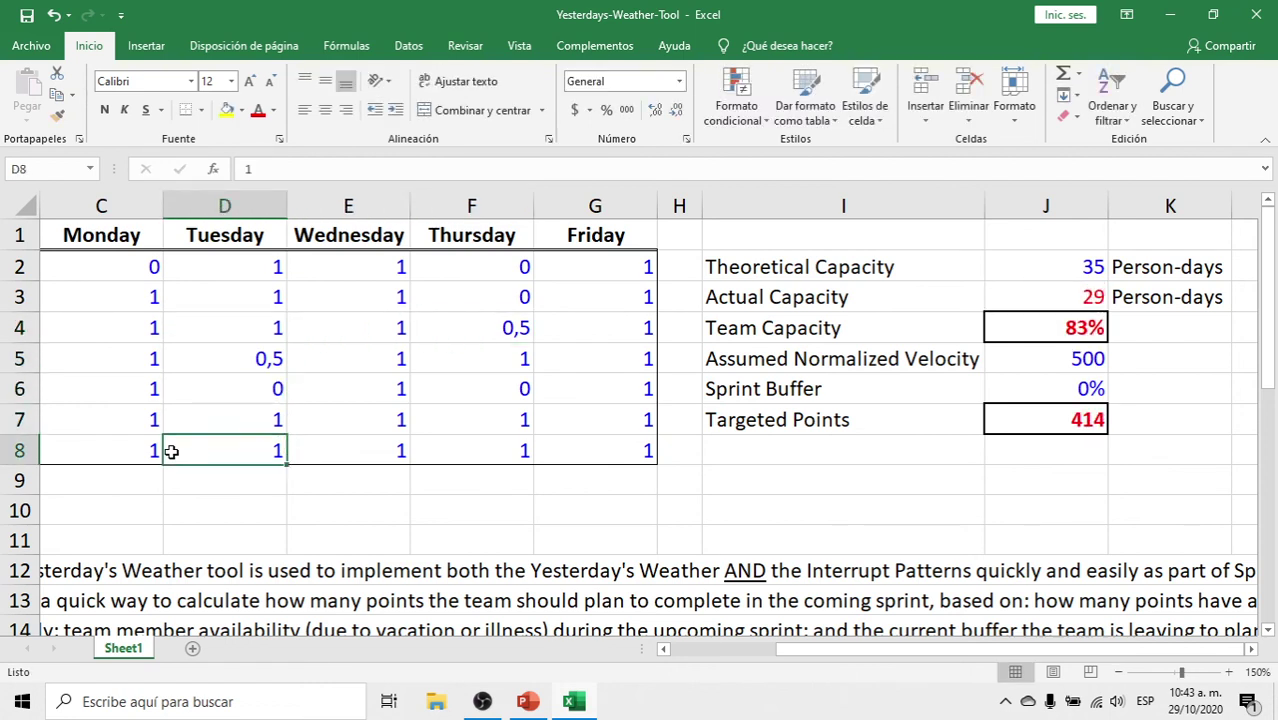
type("0")
key("Return")
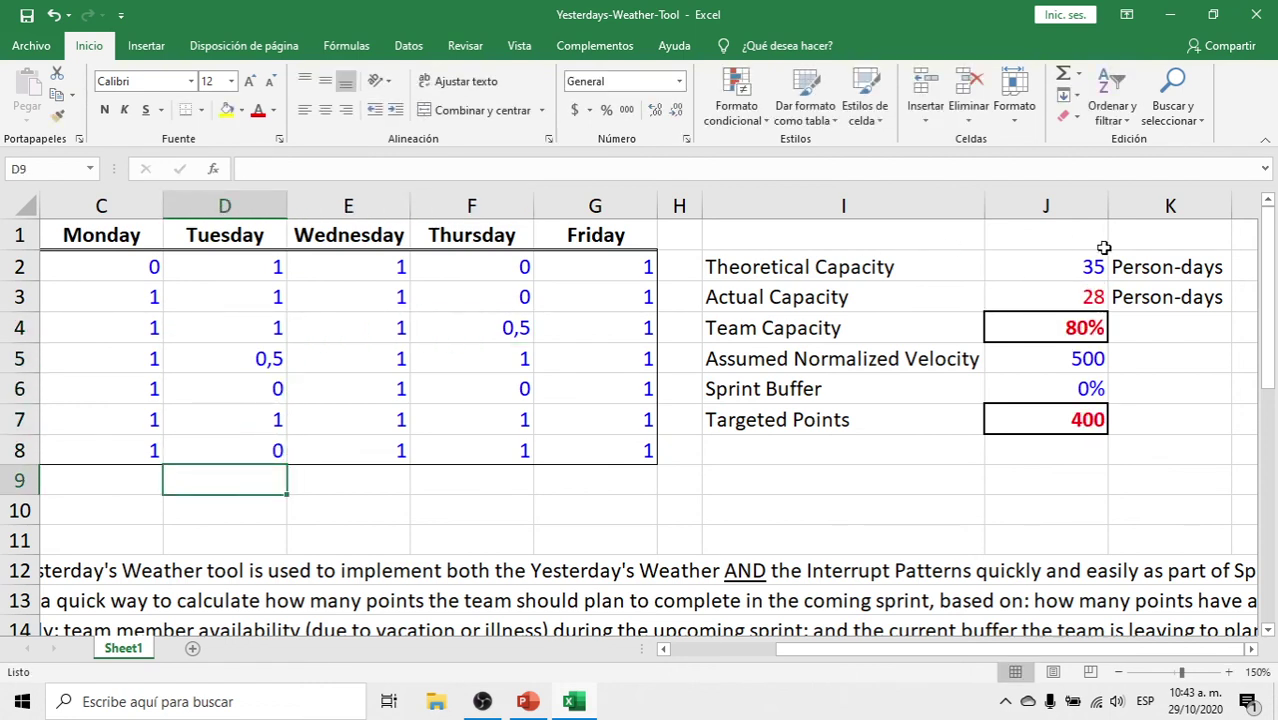
- Check the Theoretical Capacity cell and set Team Member 1's Monday availability back to 1
left_click(1064, 265)
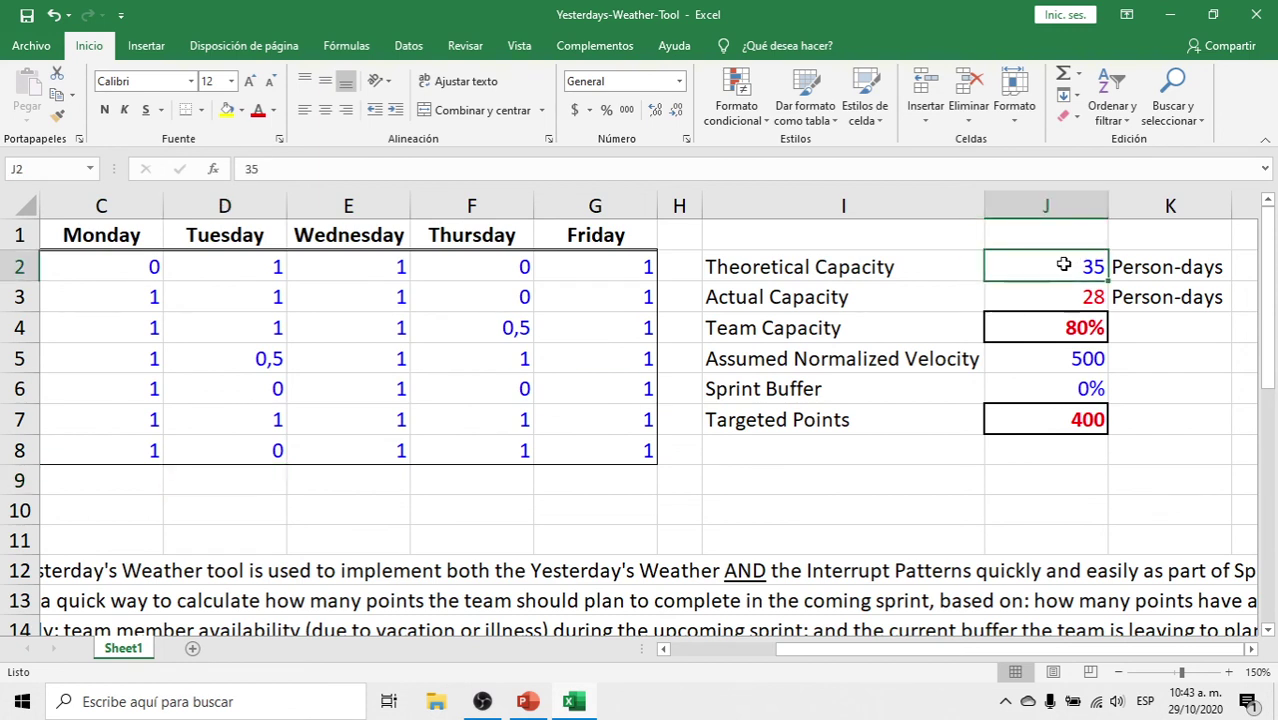
left_click(146, 268)
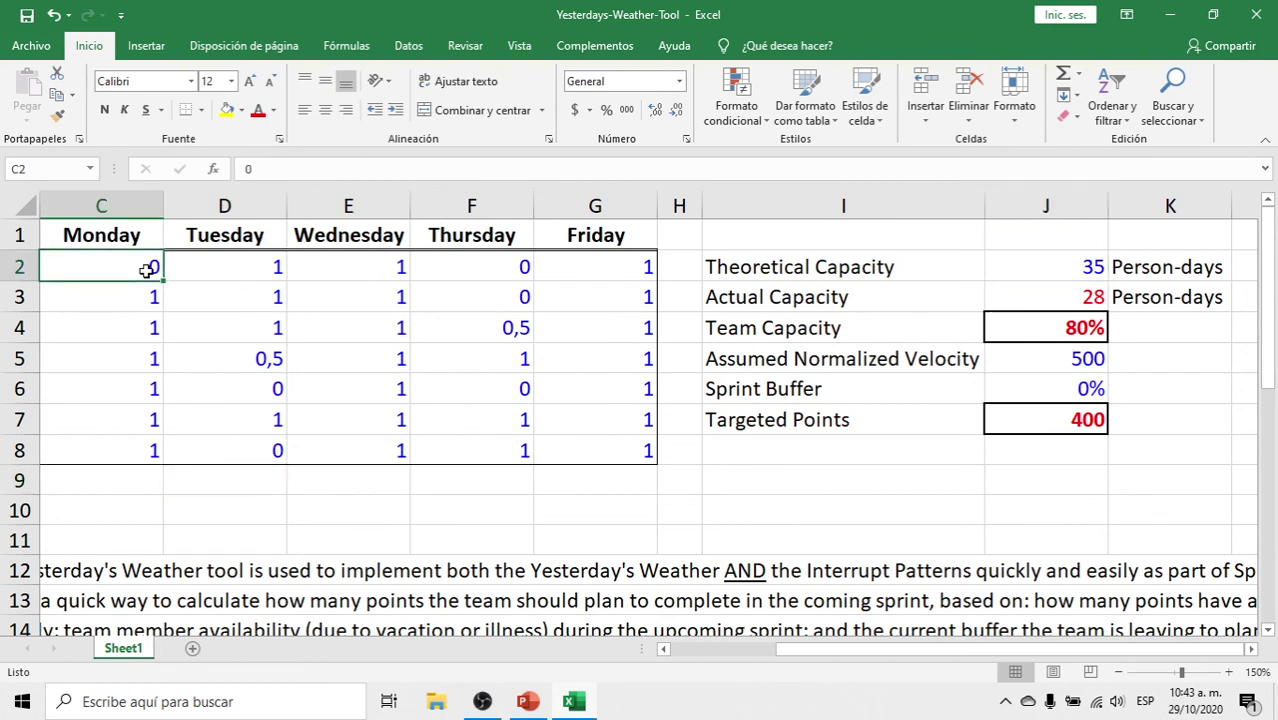
type("1")
- Reset the Tuesday availability of Team Members 4, 5 and 7 to 1
key("Right")
key("Right")
key("Down")
key("Down")
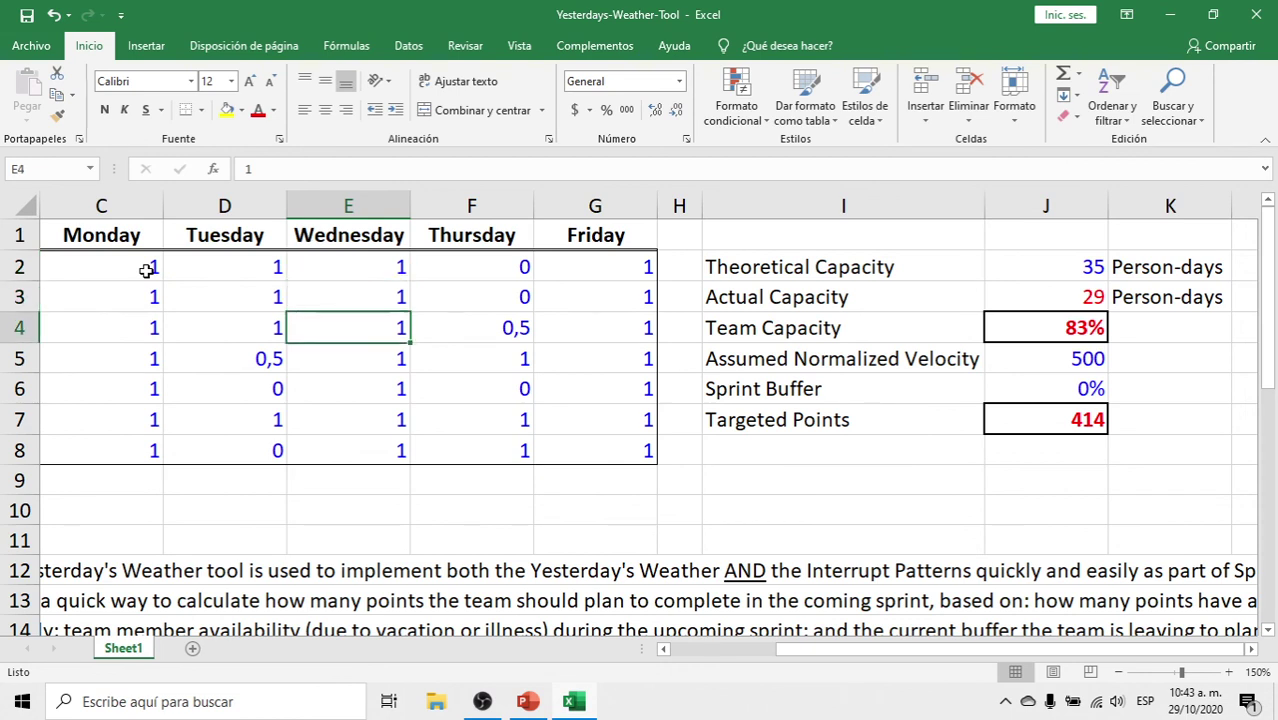
key("Left")
key("Down")
type("1")
key("Return")
type("1")
key("Return")
key("Down")
type("1")
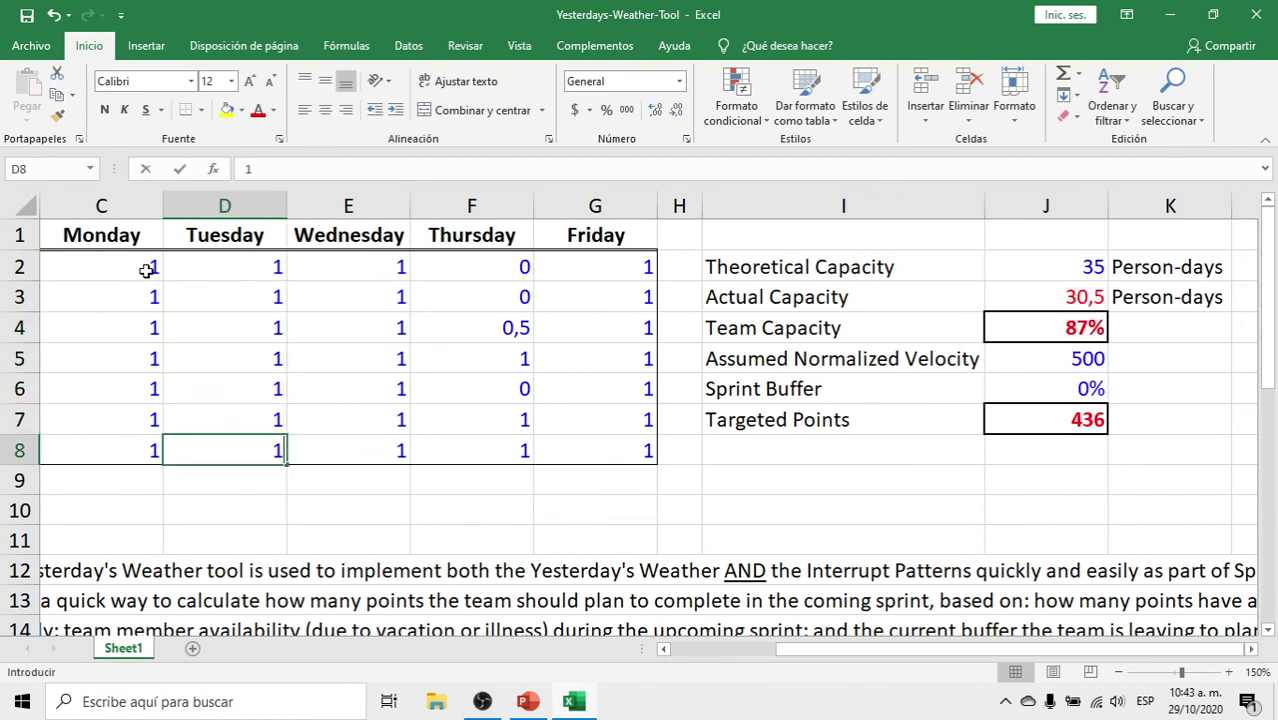
- Reset the Thursday availability of Team Members 5, 3, 2 and 1 to 1
key("Right")
key("Right")
key("Up")
key("Up")
type("1")
key("Up")
key("Up")
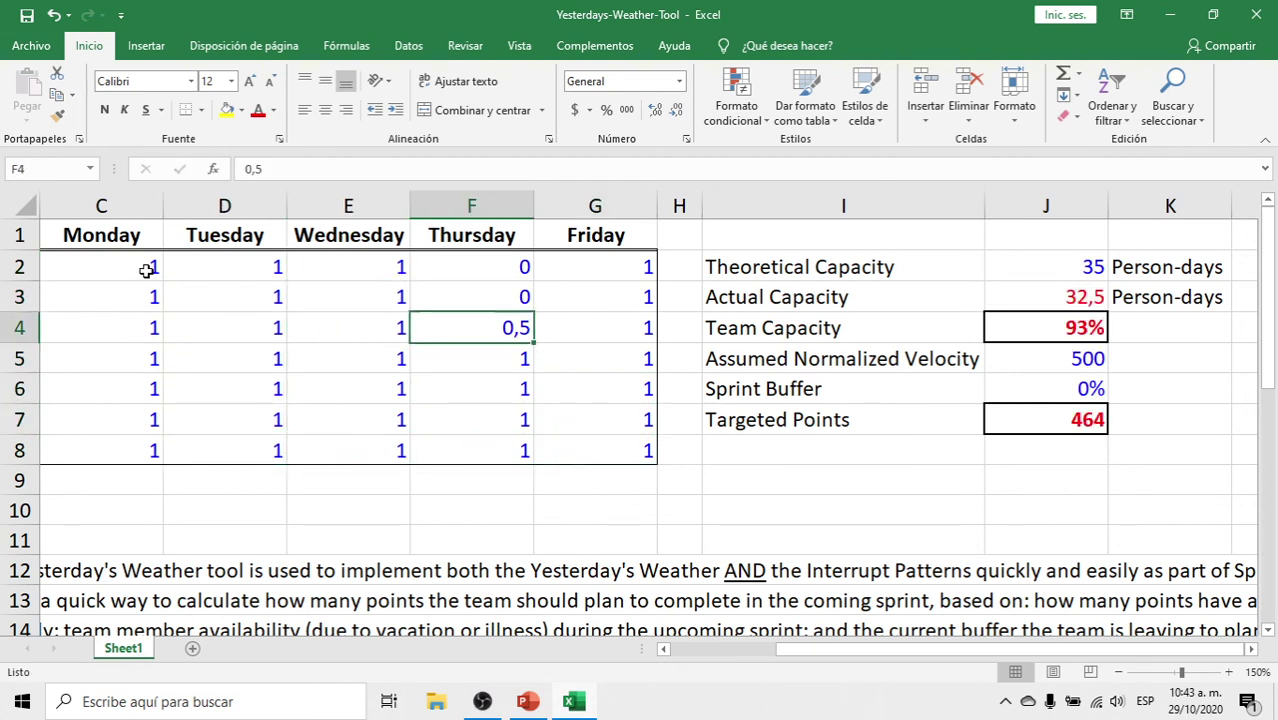
type("1")
key("Up")
type("1")
key("Up")
type("1")
key("Up")
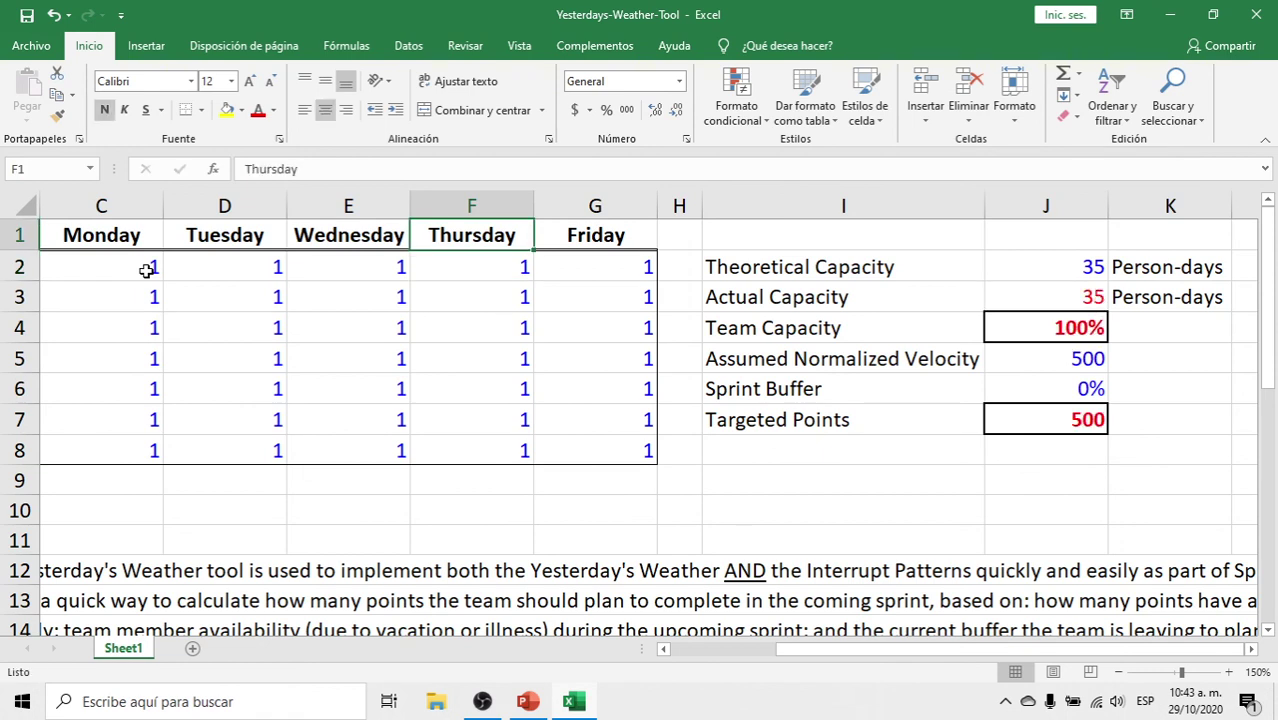
- Mark Team Member 1 as absent on Thursday with a 0
key("Left")
key("Left")
key("Left")
key("Down")
key("Right")
key("Right")
key("Right")
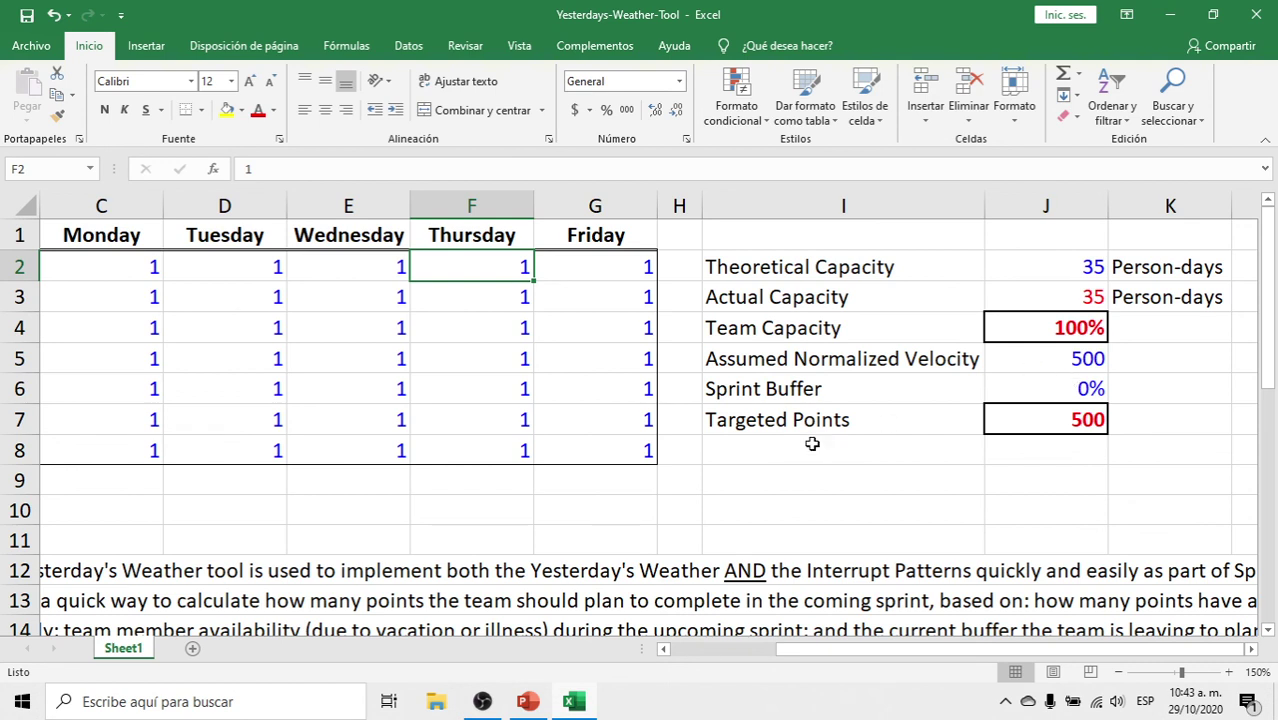
type("0")
- Set Team Member 4's availability to 0 on Wednesday and Monday
key("Down")
key("Down")
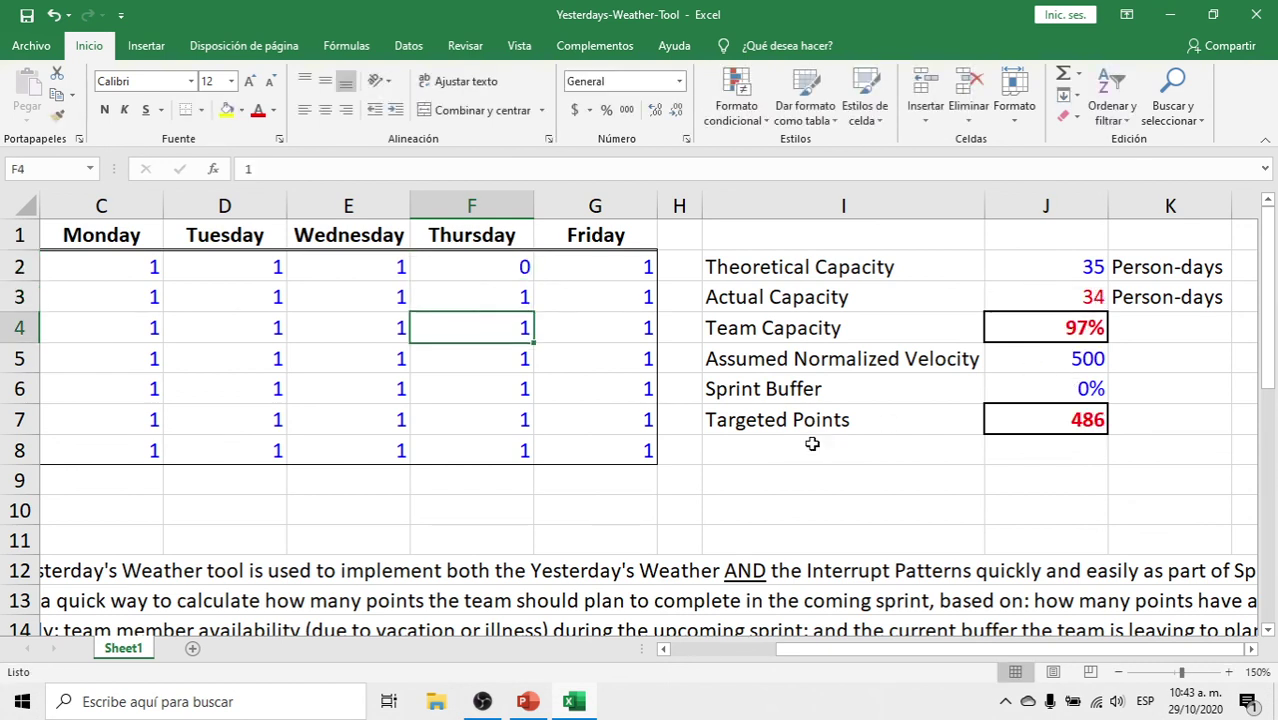
key("Down")
key("Left")
type("0")
key("Left")
key("Left")
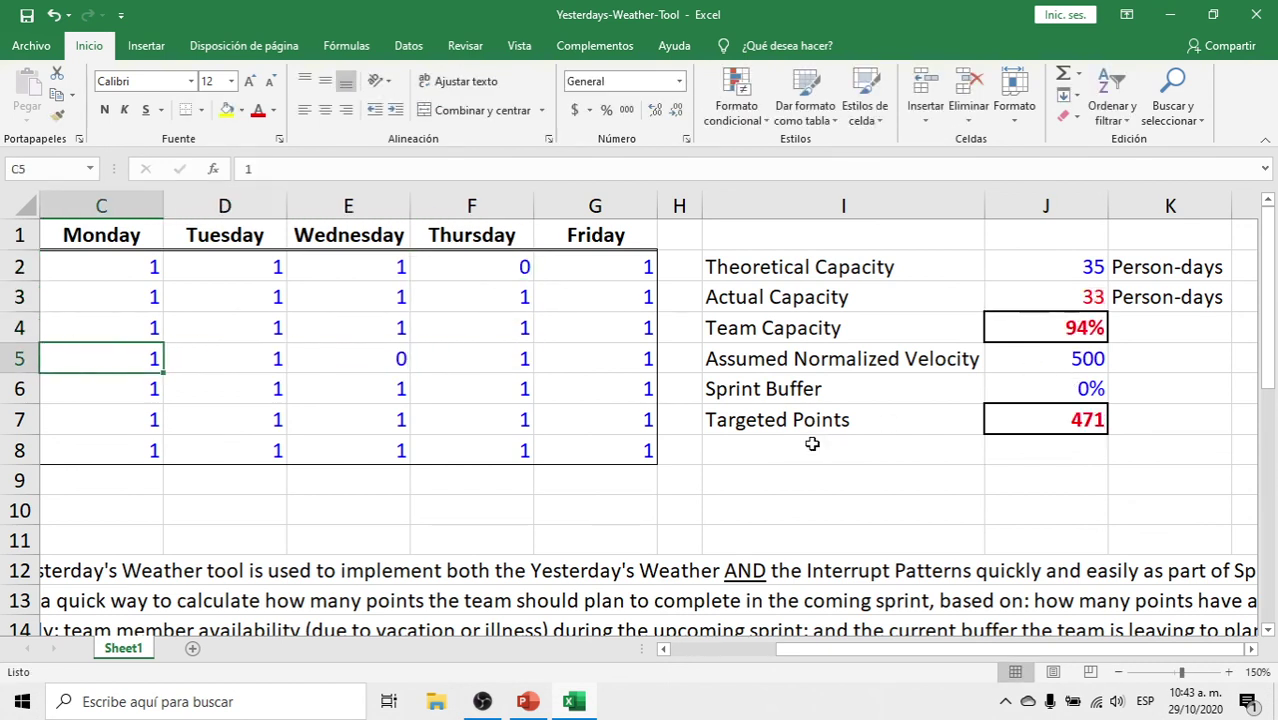
type("0")
key("Return")
- Set Team Member 5's availability to 0 on Tuesday and Friday
key("Right")
type("0")
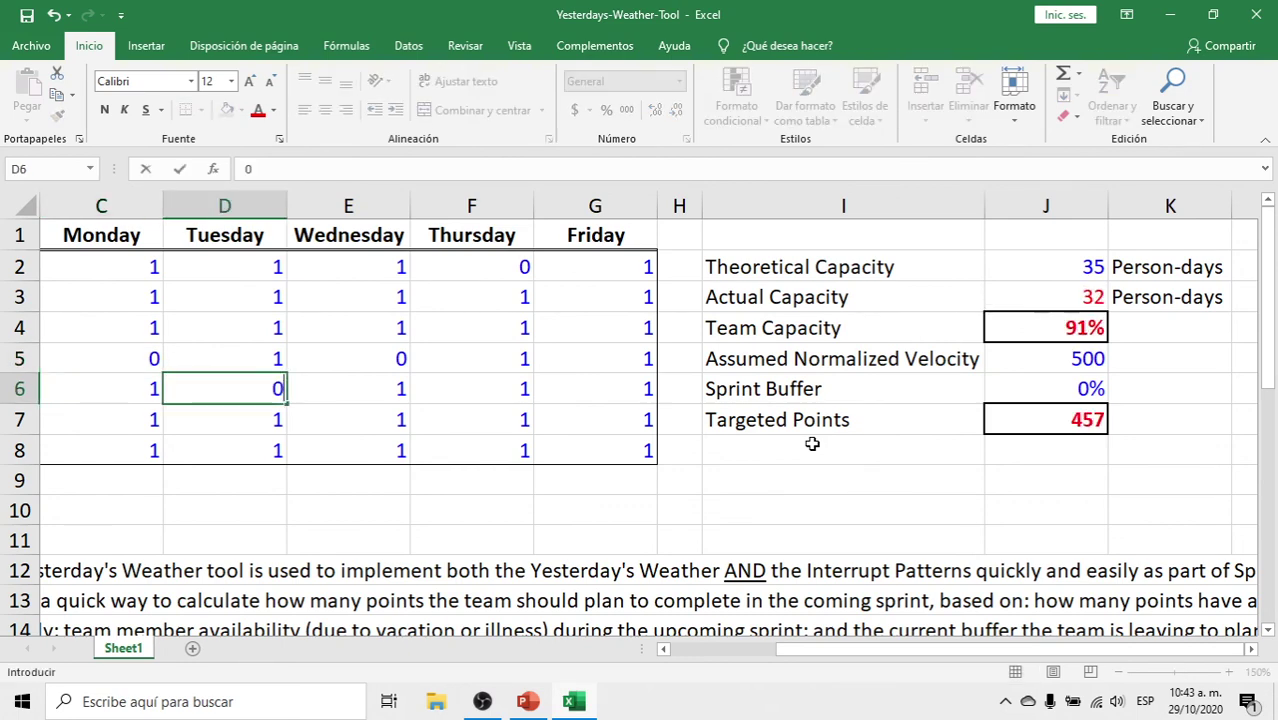
key("Right")
key("Right")
key("Right")
type("0")
key("Return")
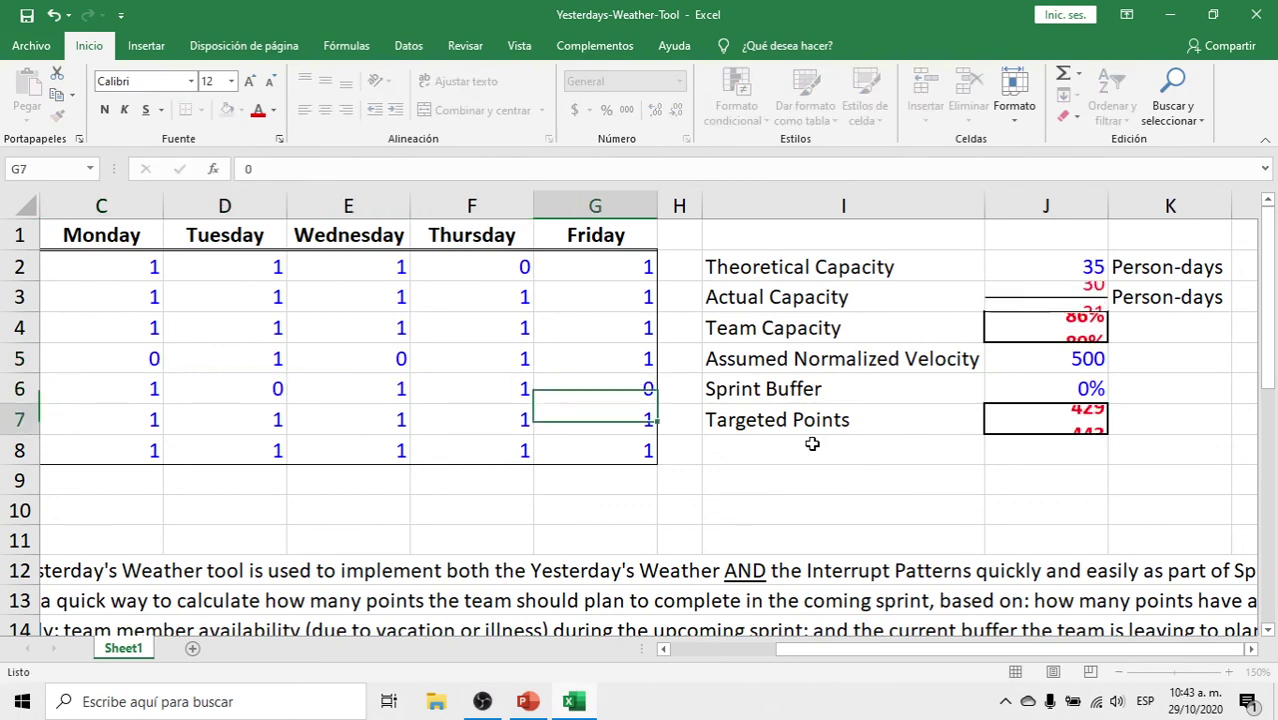
- Set availability to 0 for Team Member 6 on Thursday and Team Member 7 on Wednesday
key("Left")
type("0")
key("Return")
key("Left")
type("0")
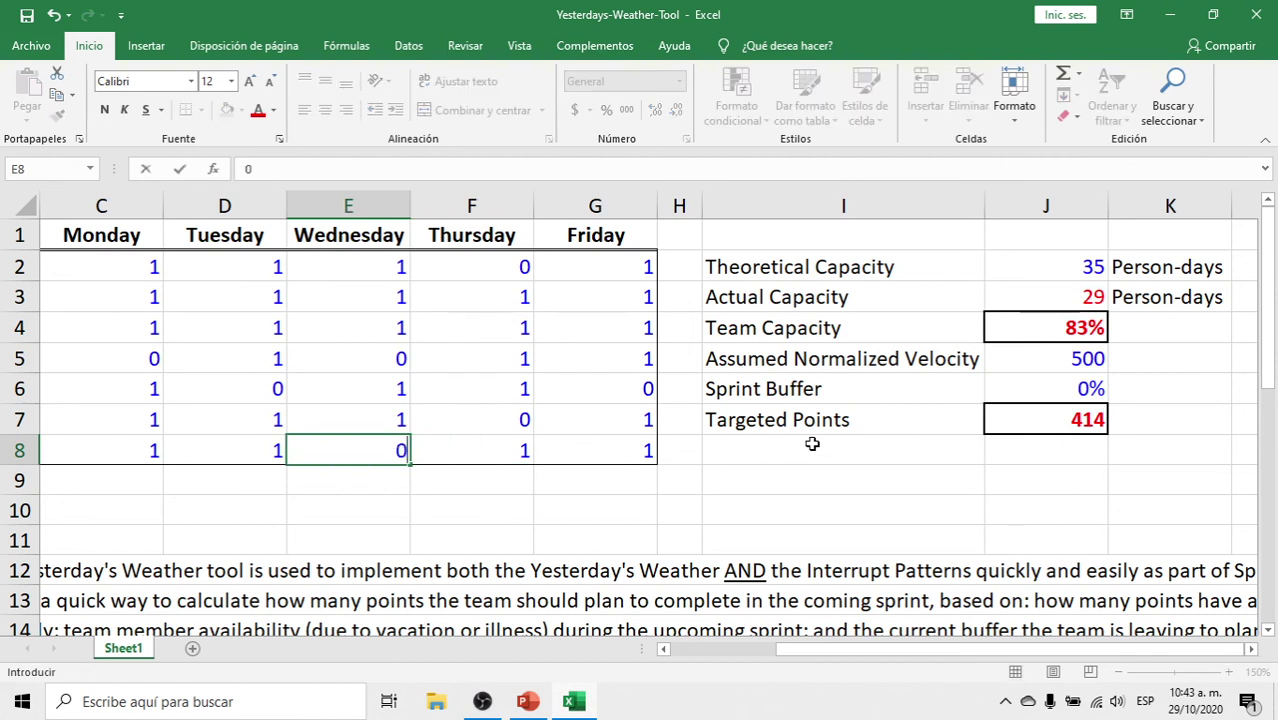
key("Up")
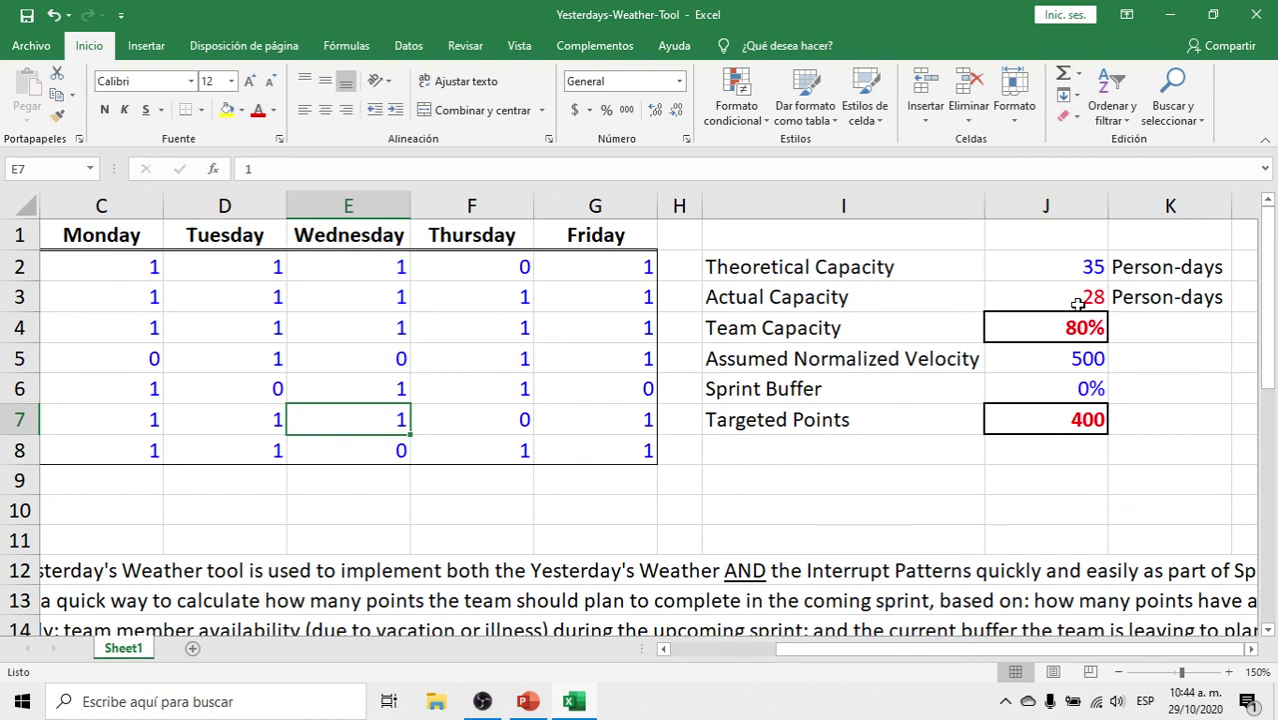
- Select the whole availability grid C2:G8, covering all seven team members from Monday to Friday
left_click_drag(148, 265, 640, 446)
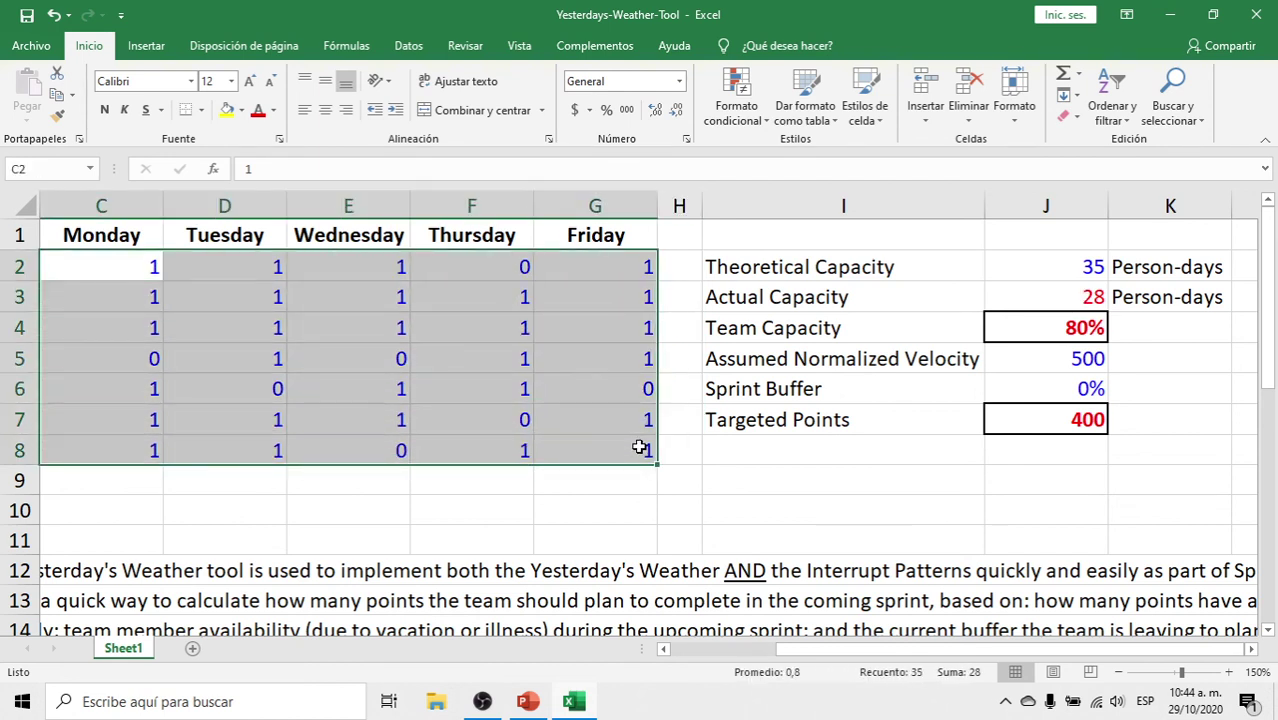
- Set the Assumed Normalized Velocity in cell J5 to 300
left_click(528, 391)
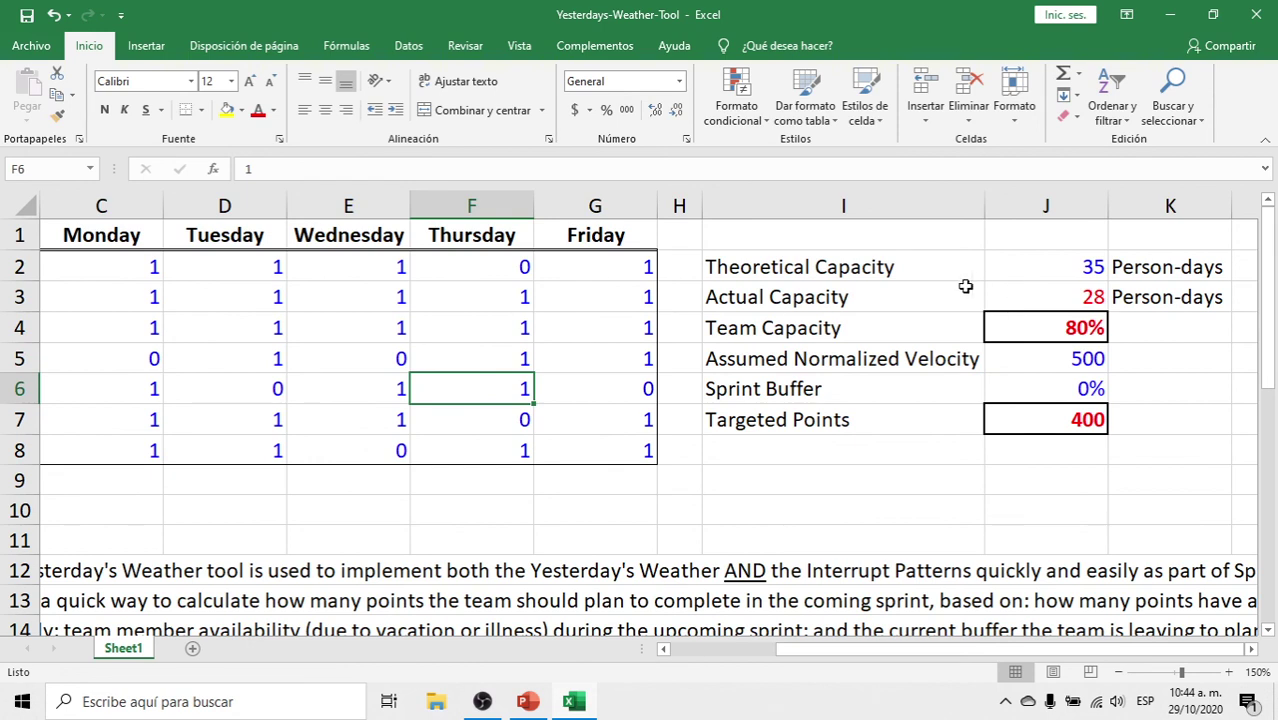
left_click(864, 369)
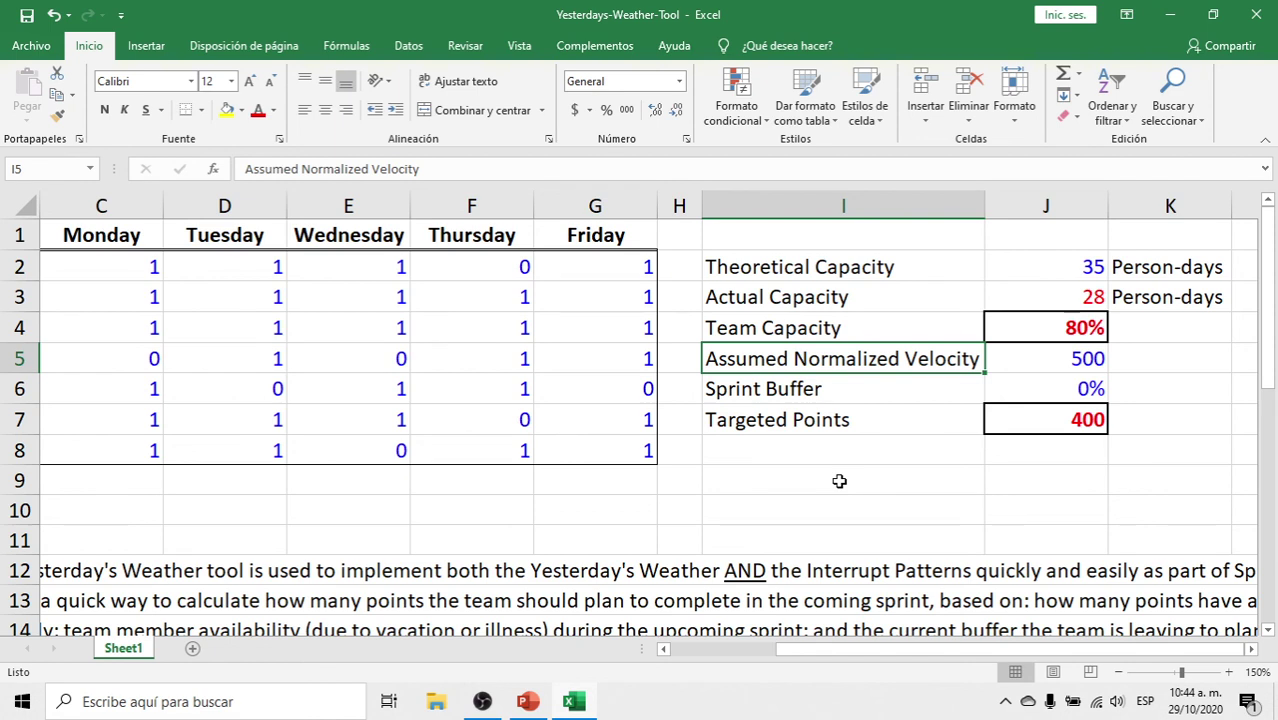
key("Right")
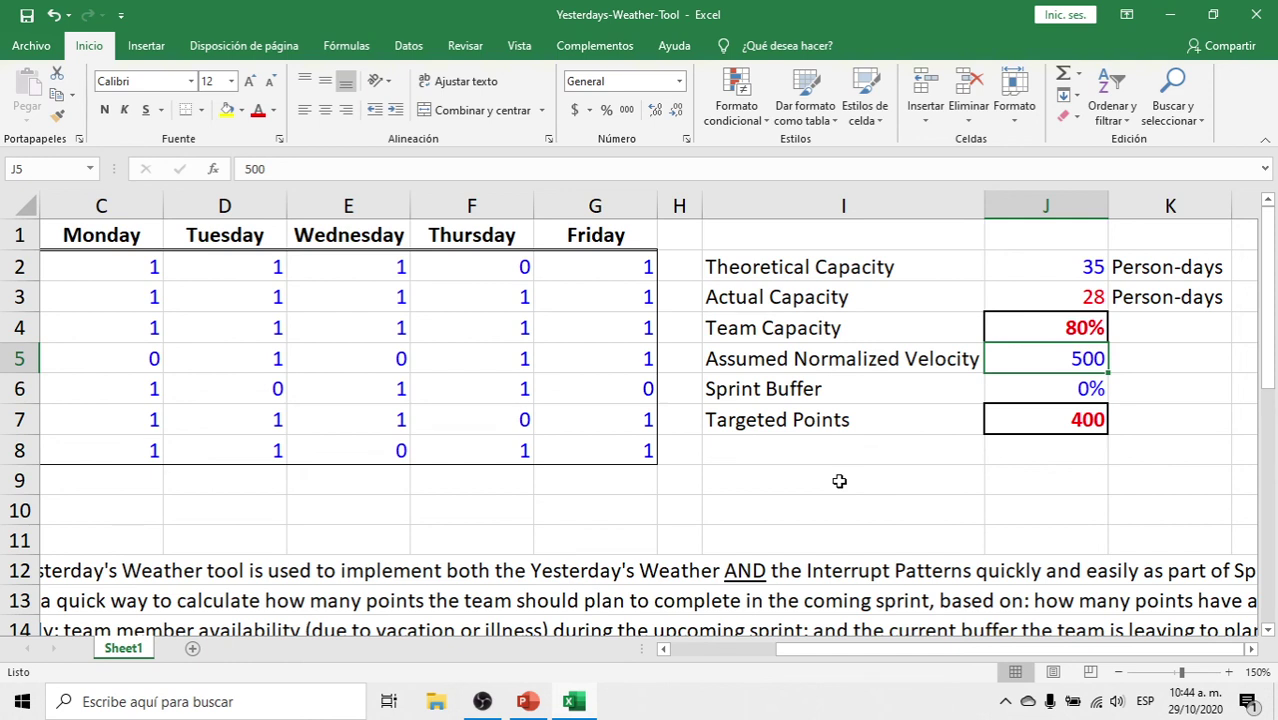
key("Down")
key("Up")
type("300")
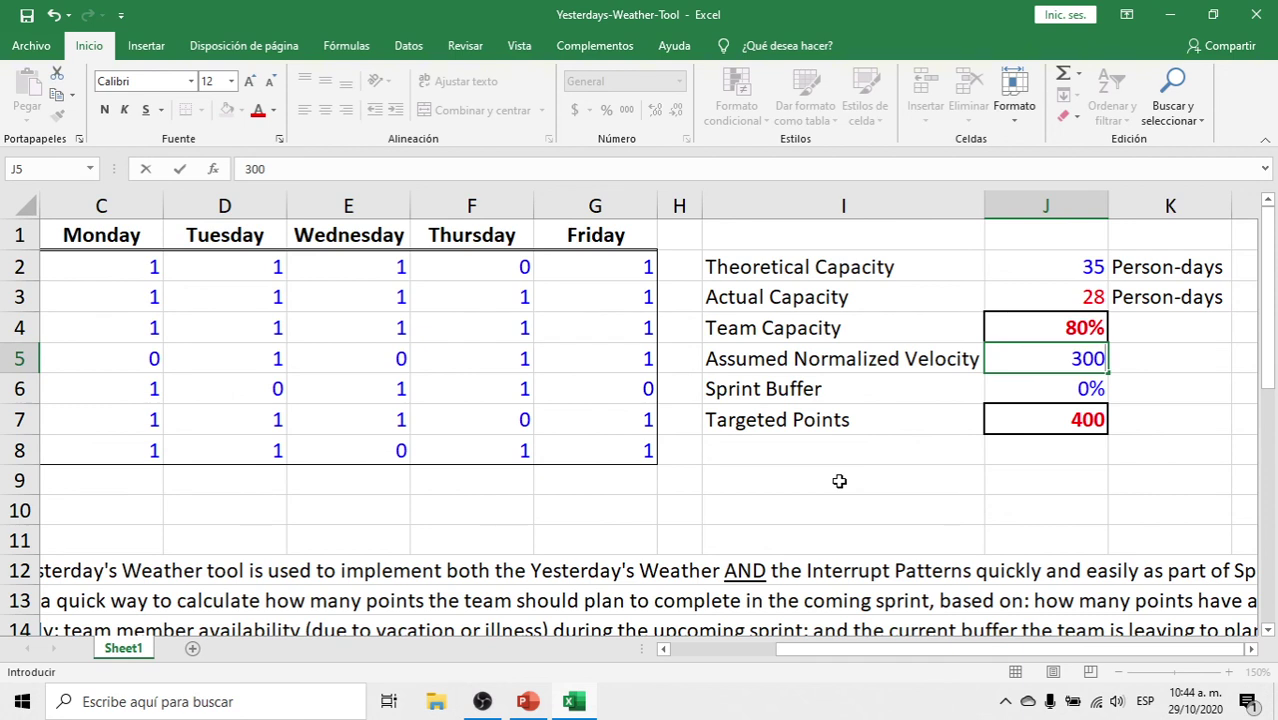
key("Return")
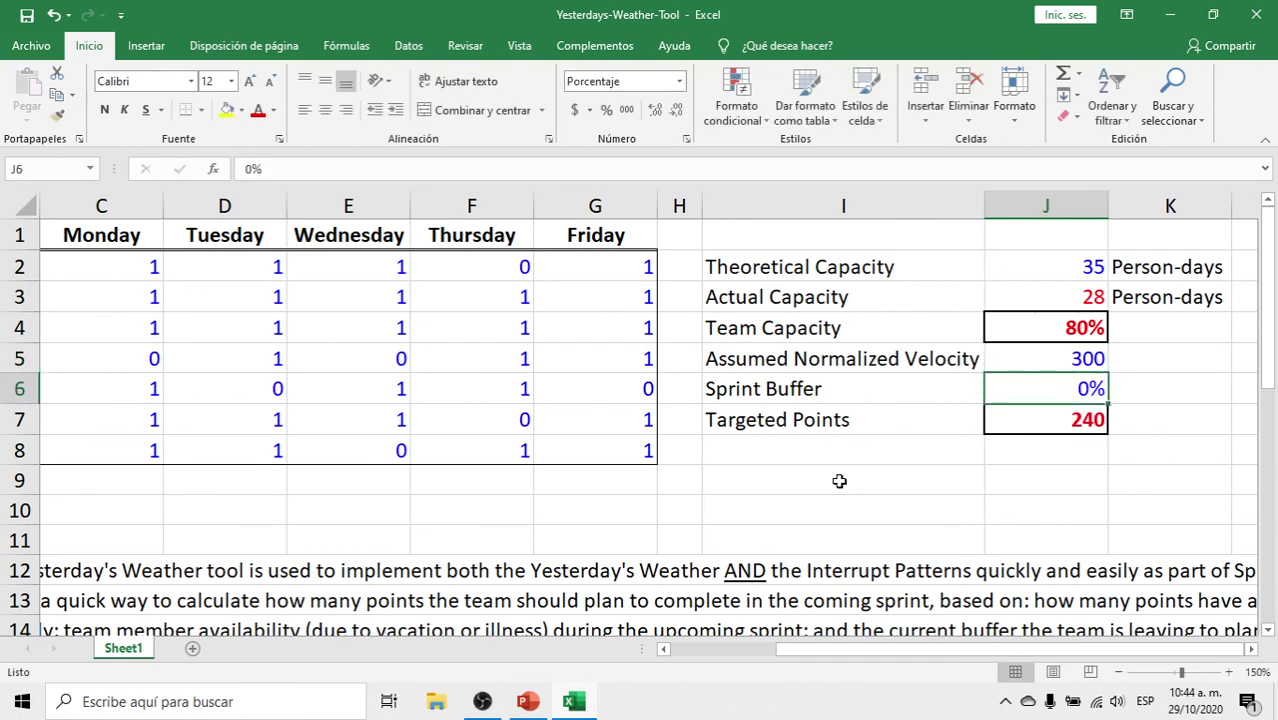
key("Up")
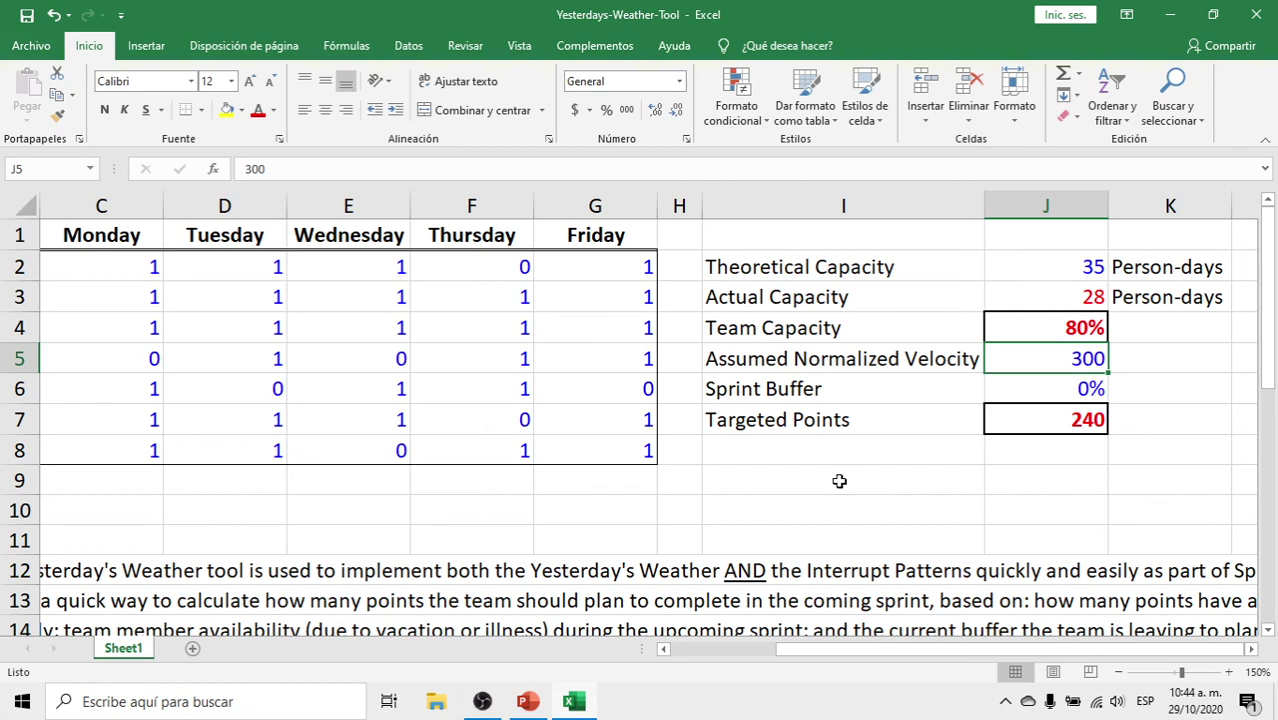
left_click(1040, 328)
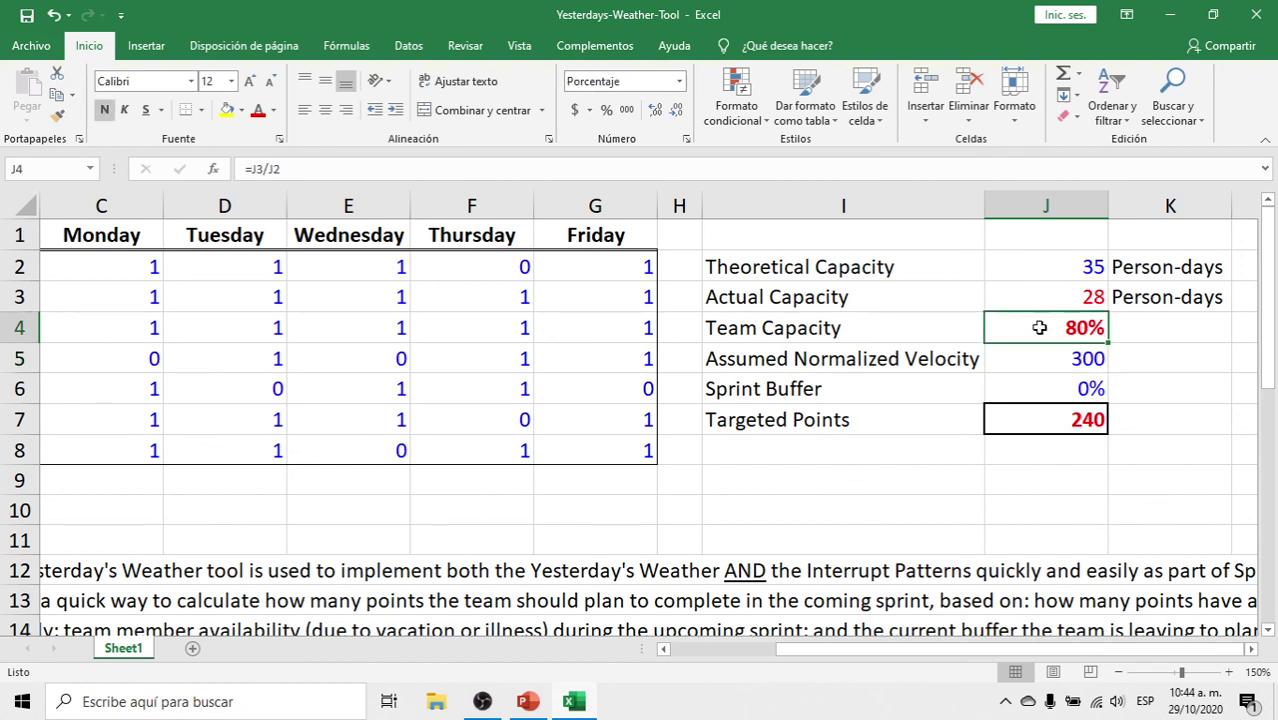
left_click(1035, 359)
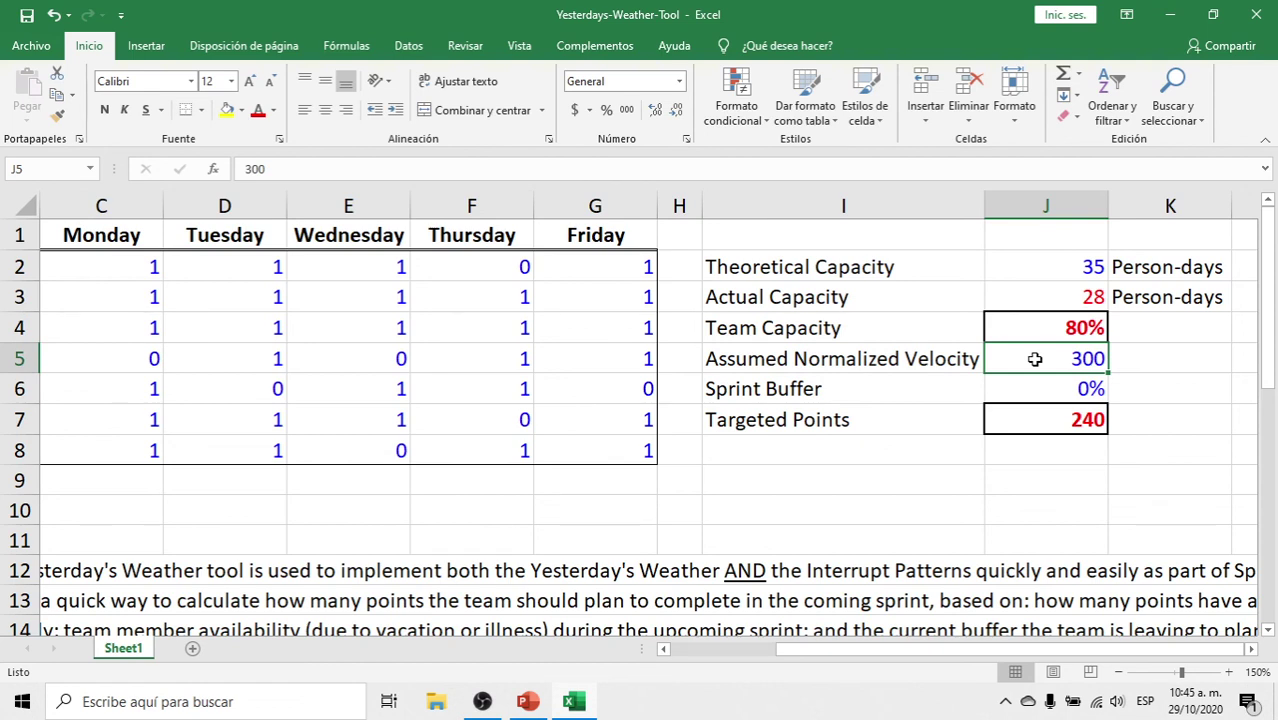
- Set Team Member 4's Monday availability to 1
key("Down")
key("Down")
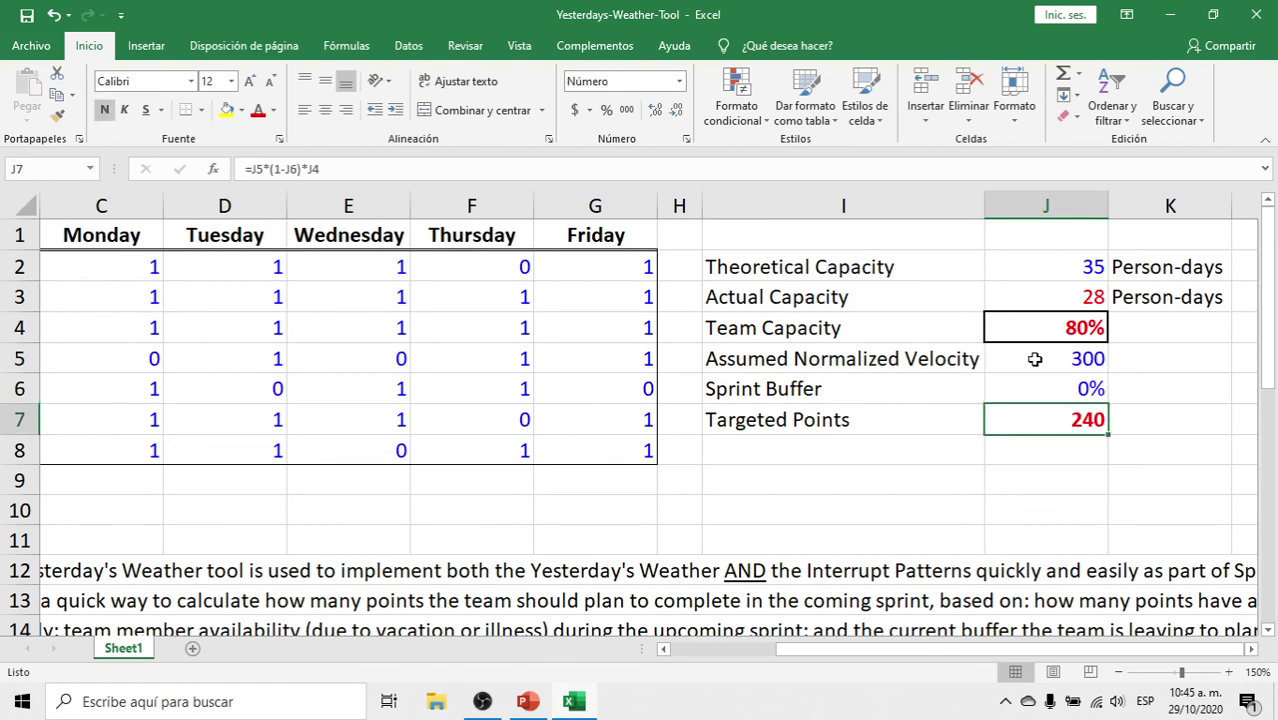
key("Left")
key("Left")
key("Left")
key("Left")
key("Left")
key("Left")
key("Left")
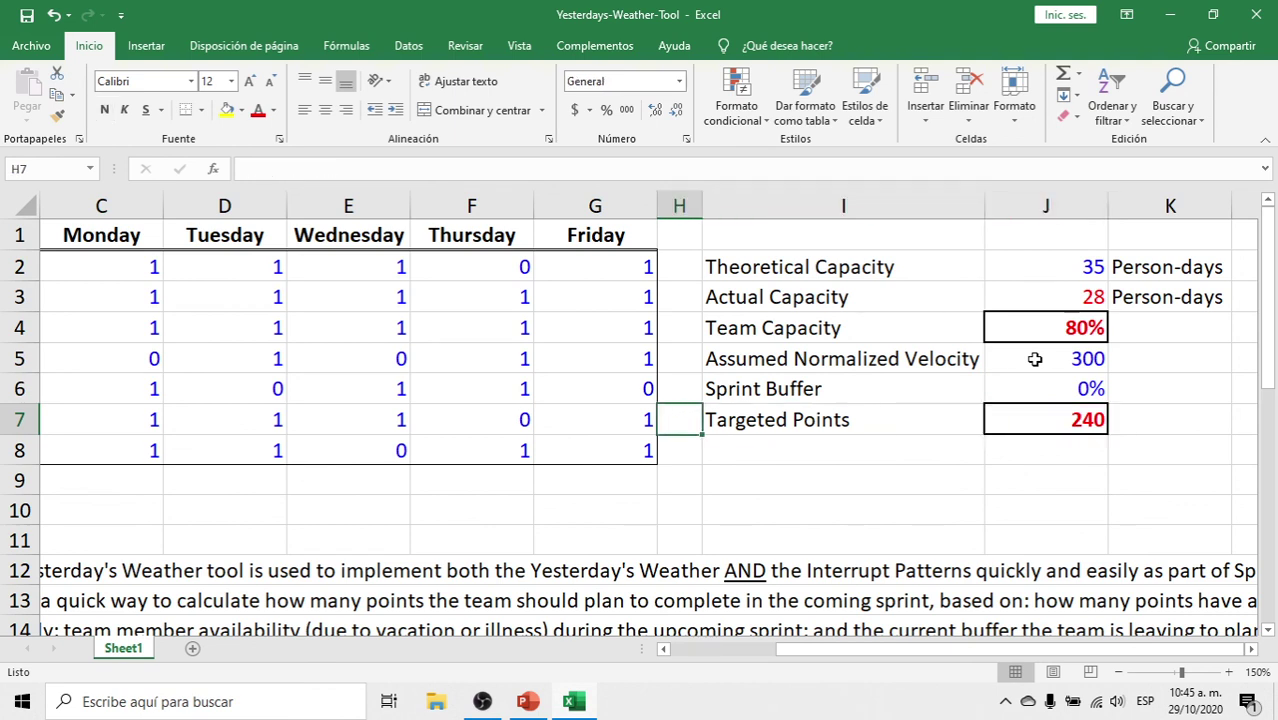
key("Up")
key("Up")
type("1")
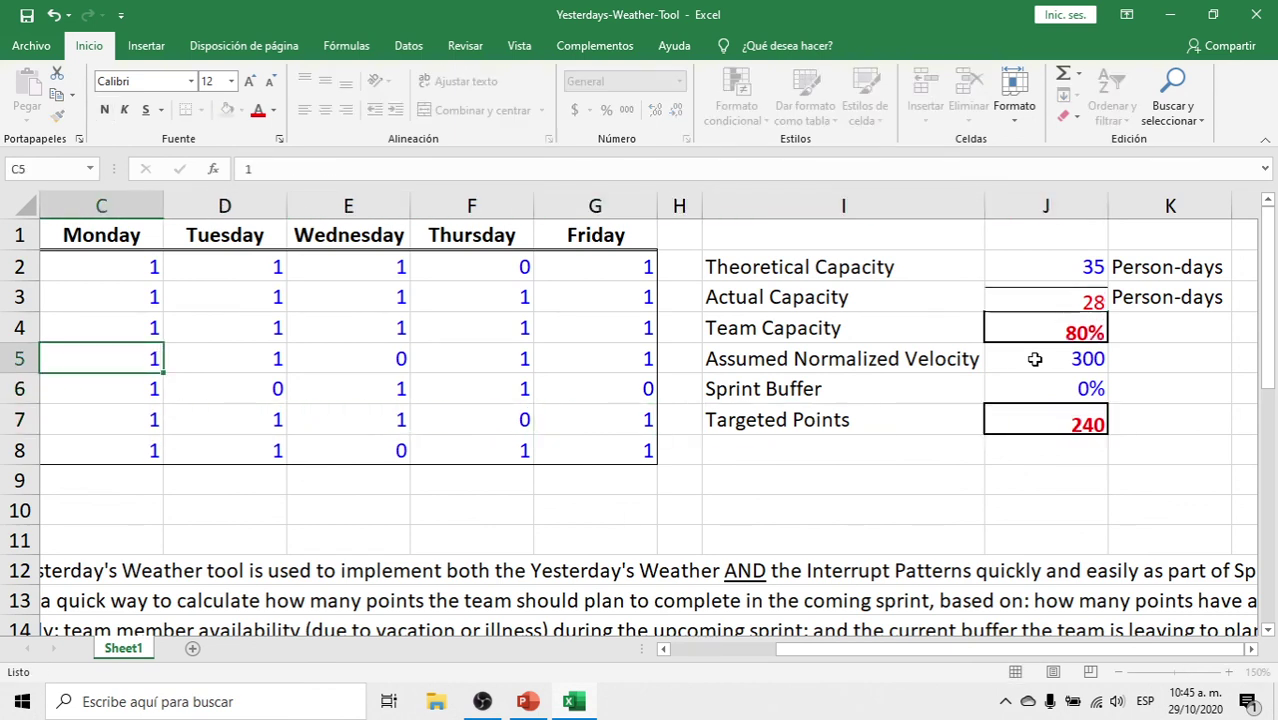
- Set availability to 1 for Team Member 5 on Tuesday and Team Member 4 on Wednesday
key("Right")
key("Right")
key("Down")
key("Left")
type("1")
key("Right")
key("Up")
type("1")
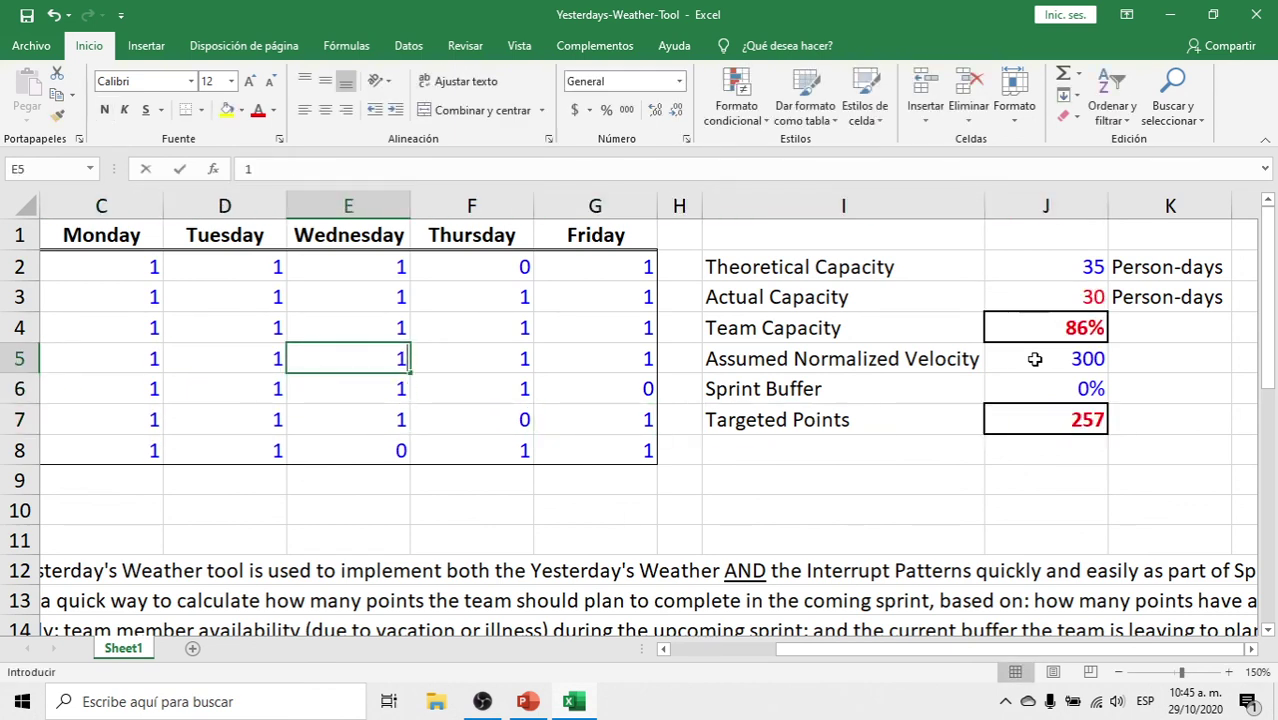
- Set availability to 1 for Team Member 7 on Wednesday and Team Member 6 on Thursday
key("Down")
key("Down")
key("Down")
type("1")
key("Right")
key("Up")
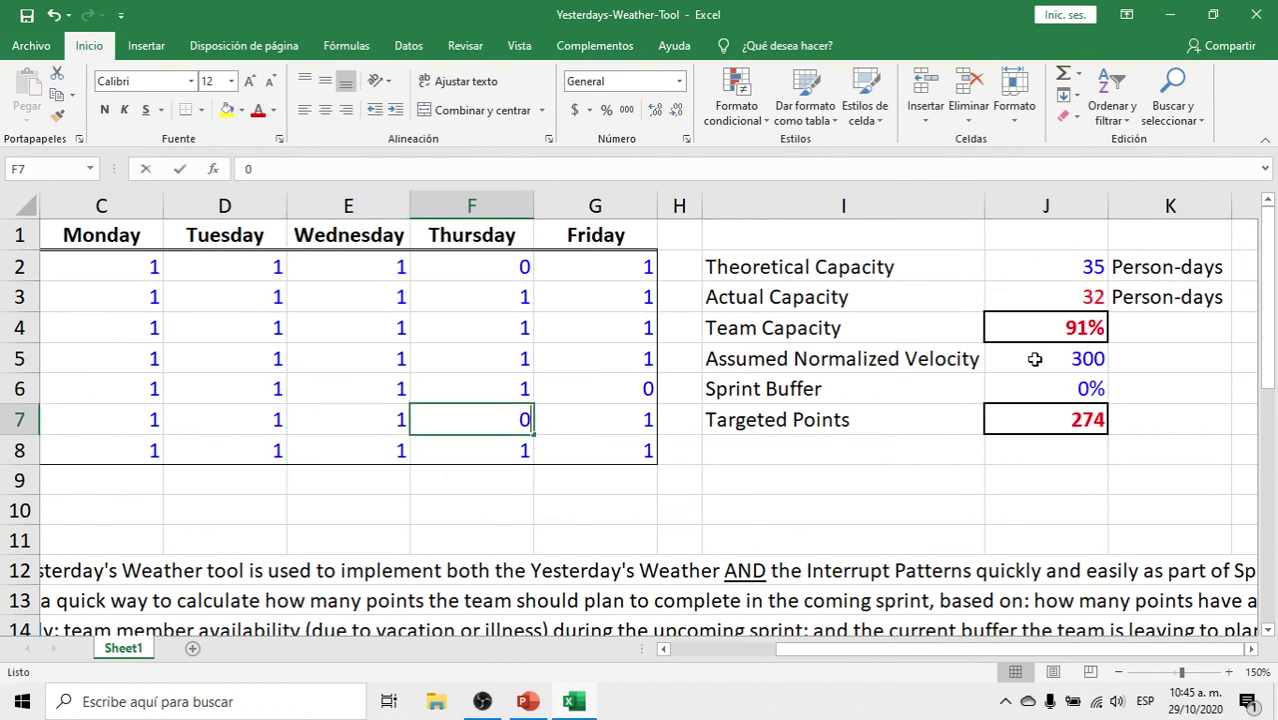
type("1")
- Set availability to 1 for Team Member 1 on Thursday and Team Member 5 on Friday
key("Up")
key("Up")
key("Up")
key("Up")
key("Up")
type("1")
key("Right")
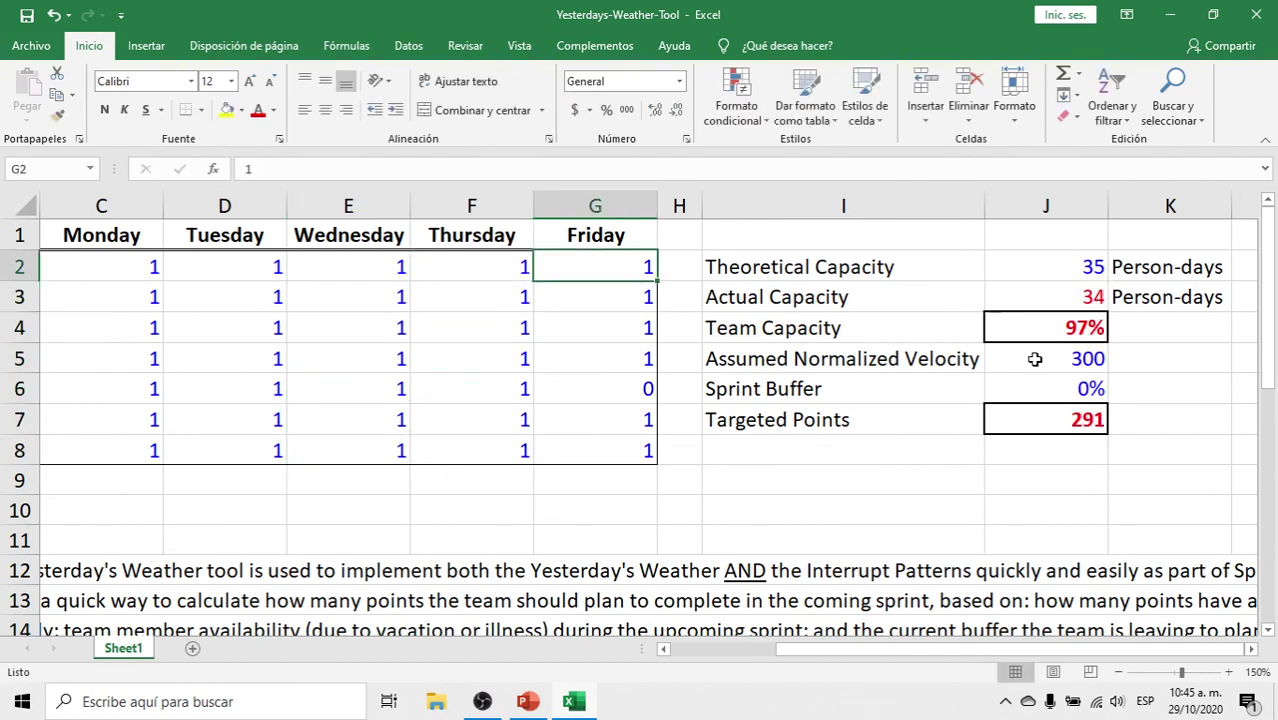
key("Down")
key("Down")
key("Down")
key("Down")
type("1")
key("Down")
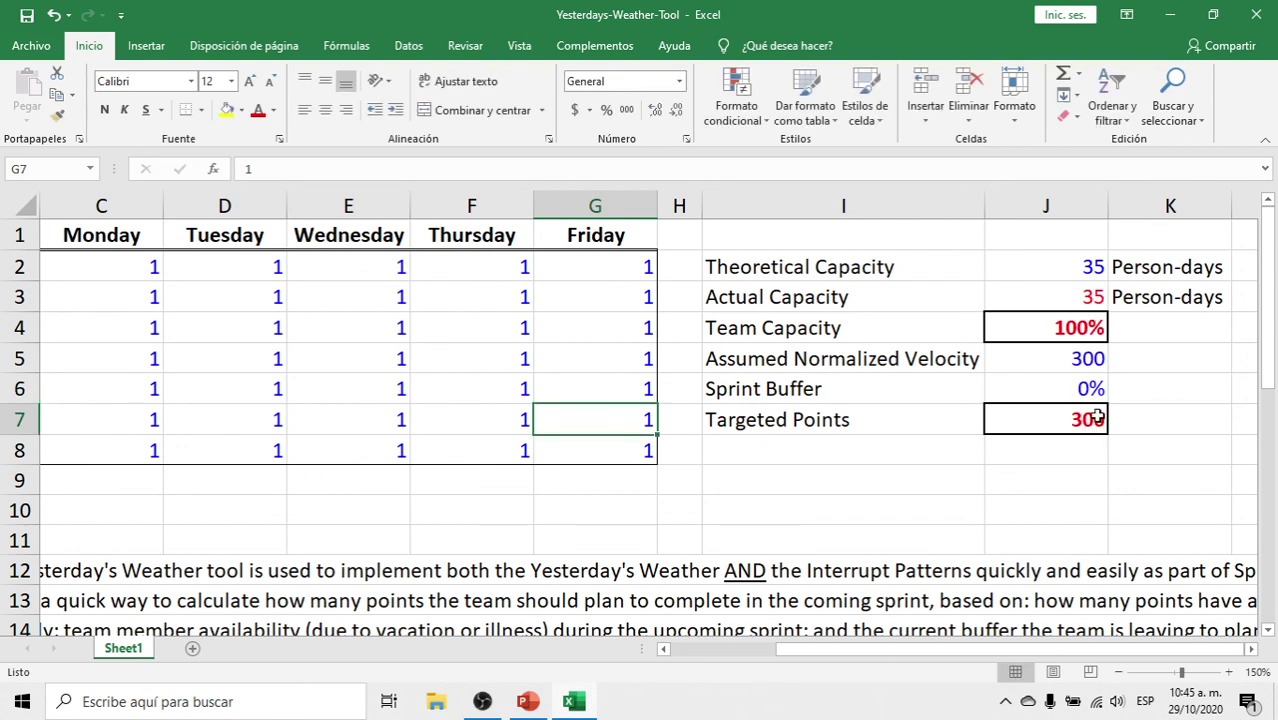
- Undo the seven full-availability entries in the grid, back through Team Member 4's Monday value
left_click(58, 16)
left_click(63, 17)
left_click(63, 17)
left_click(63, 17)
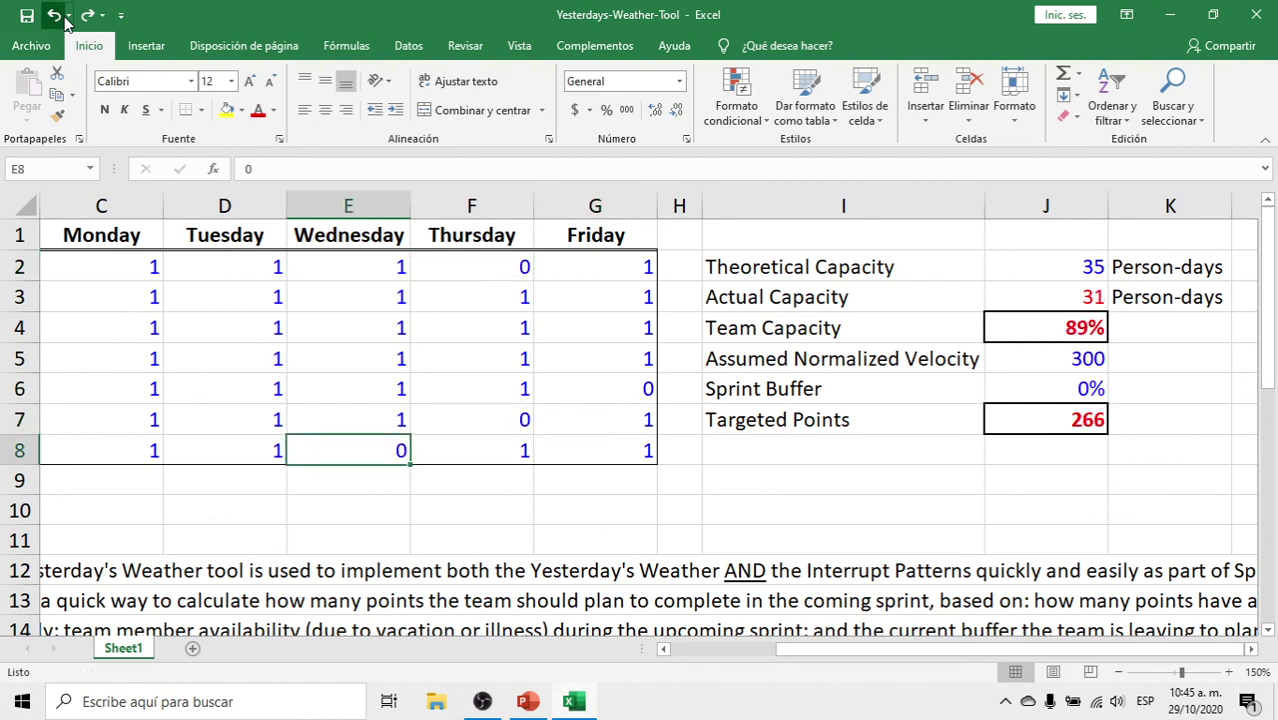
left_click(63, 17)
left_click(63, 17)
left_click(63, 17)
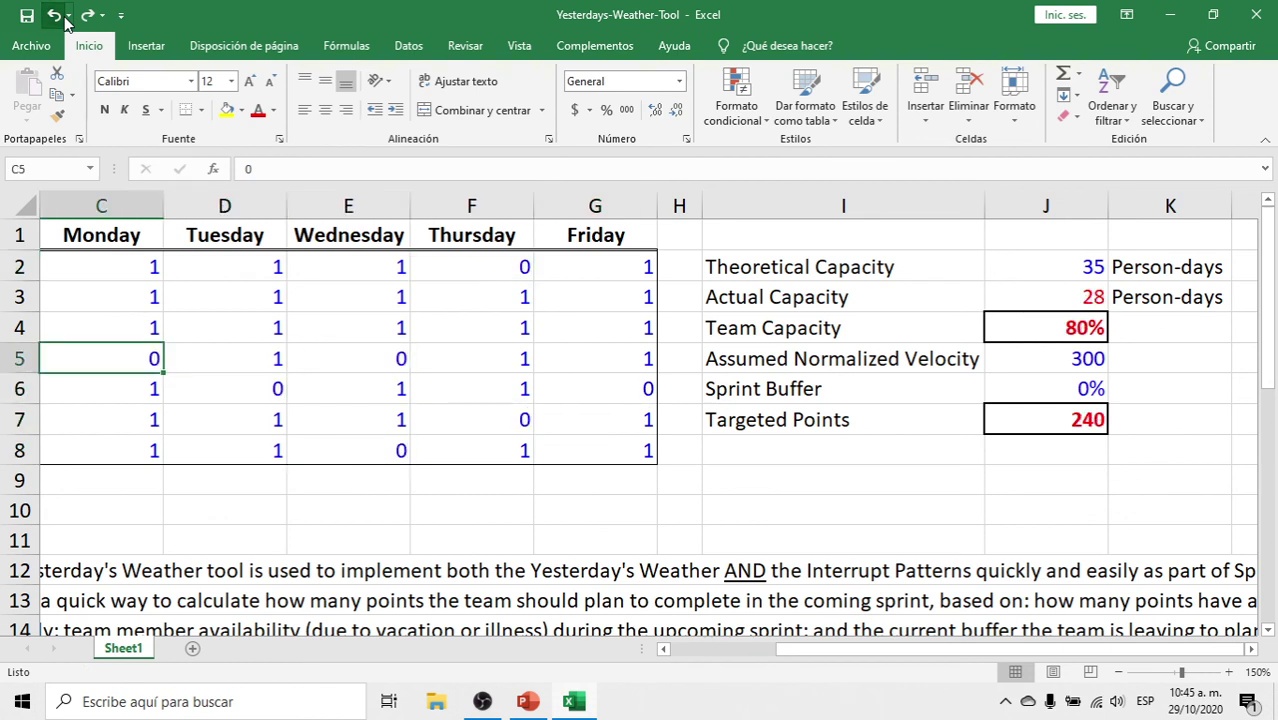
- Set the Sprint Buffer in cell J6 to 10%
left_click(1068, 419)
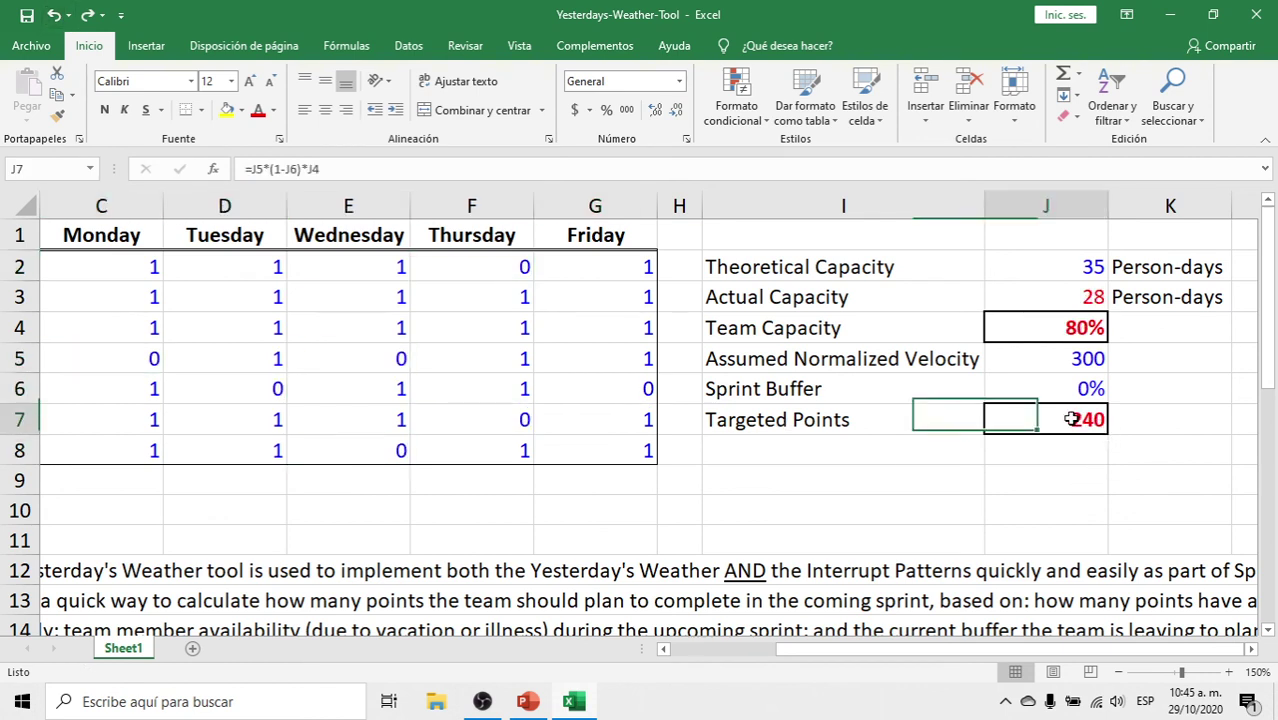
key("Down")
key("Down")
key("Up")
key("Up")
key("Up")
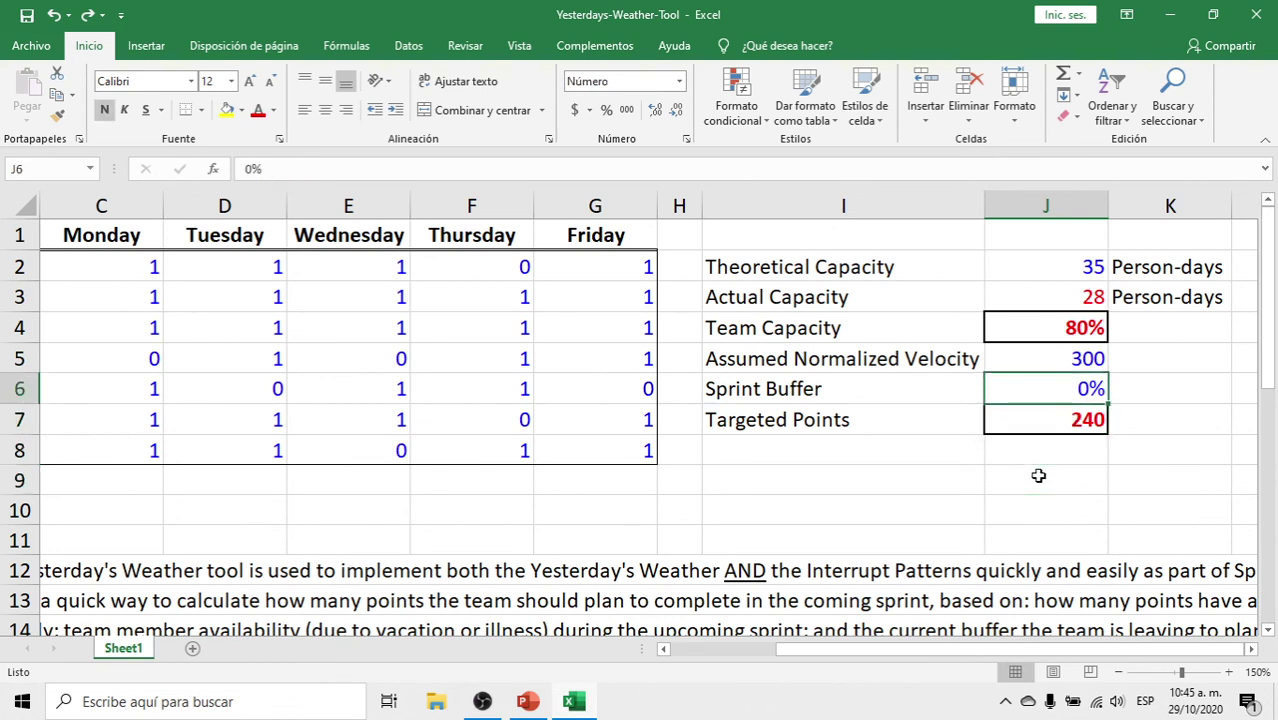
key("Left")
key("Right")
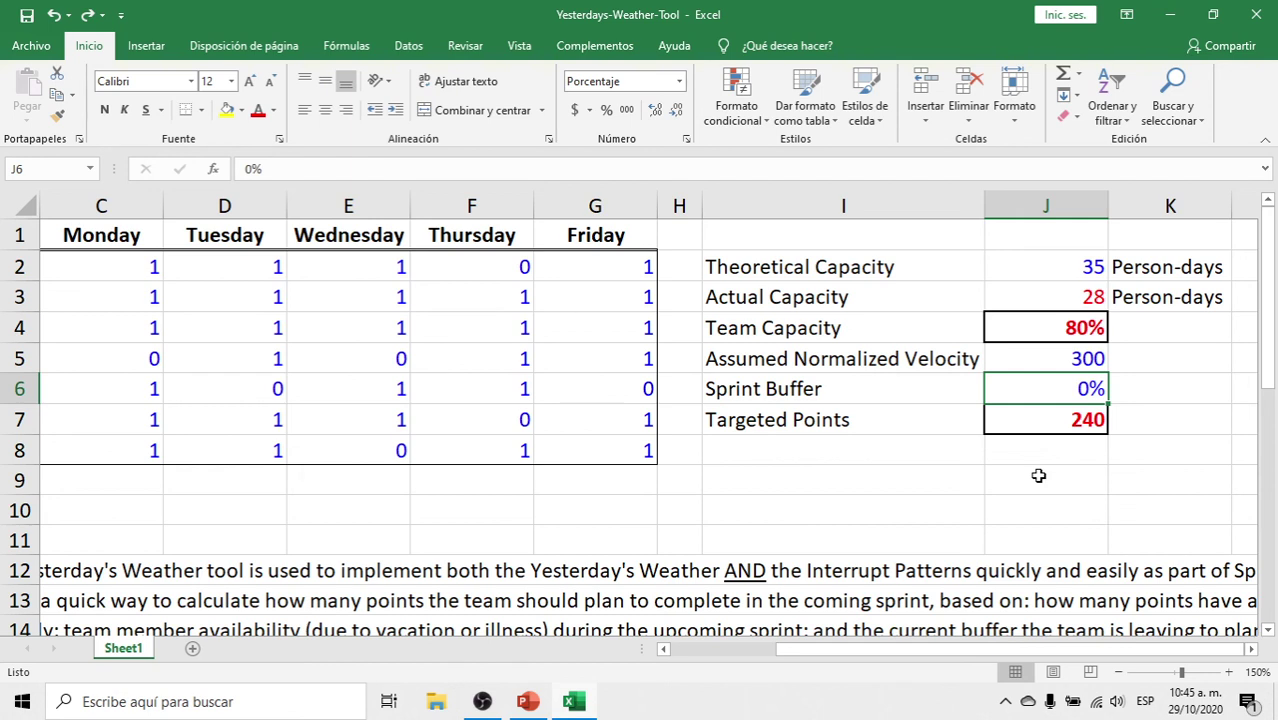
type("10")
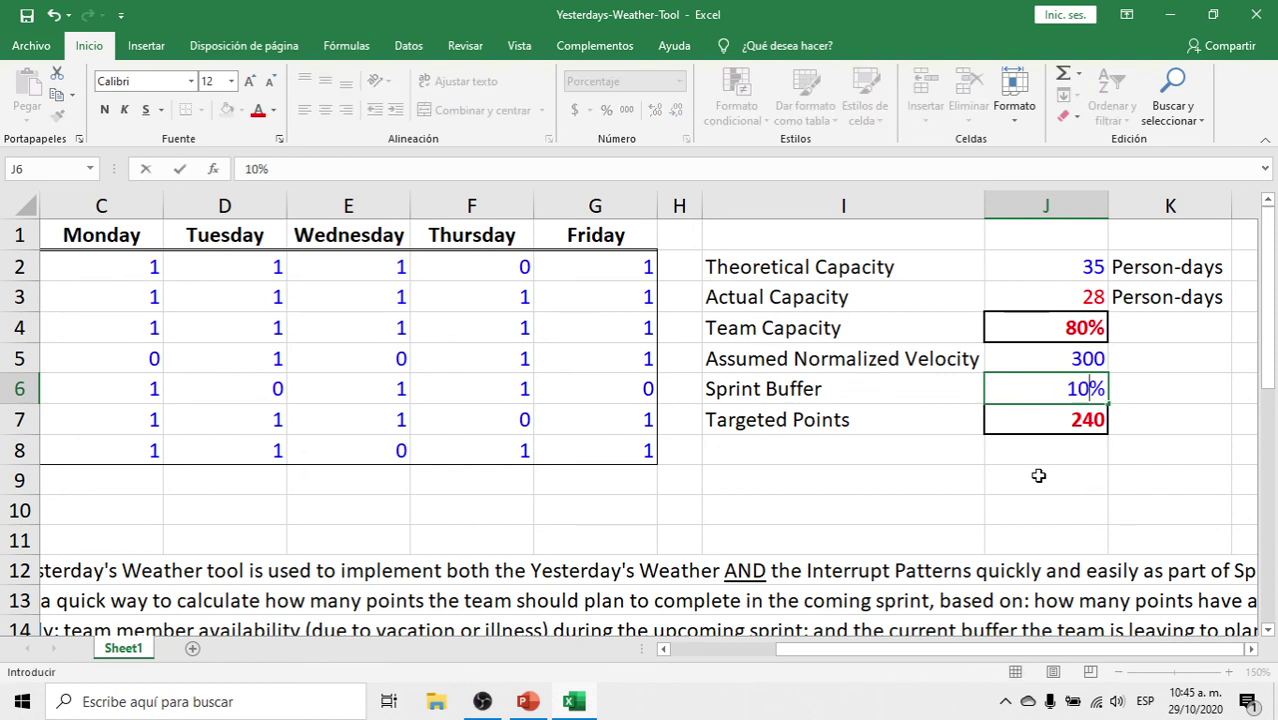
key("Return")
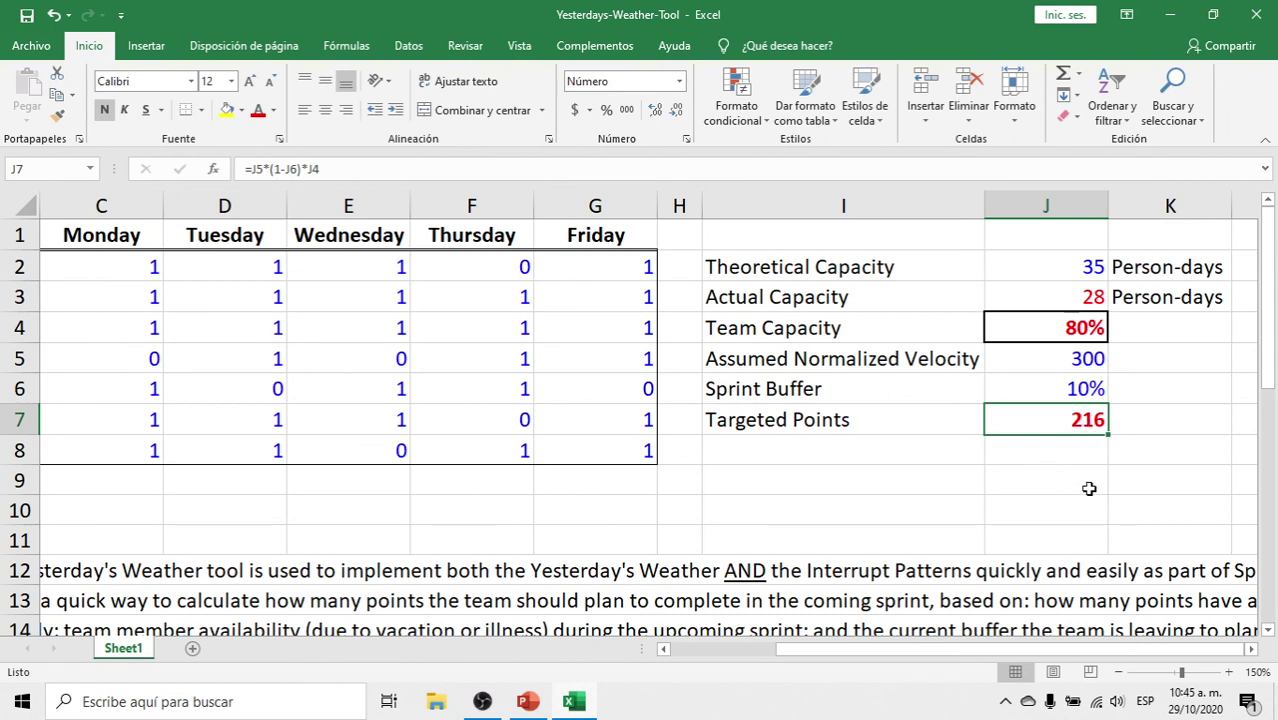
- Examine row 6 from the Sprint Buffer back to the team member names and across the weekday availability
left_click(1078, 388)
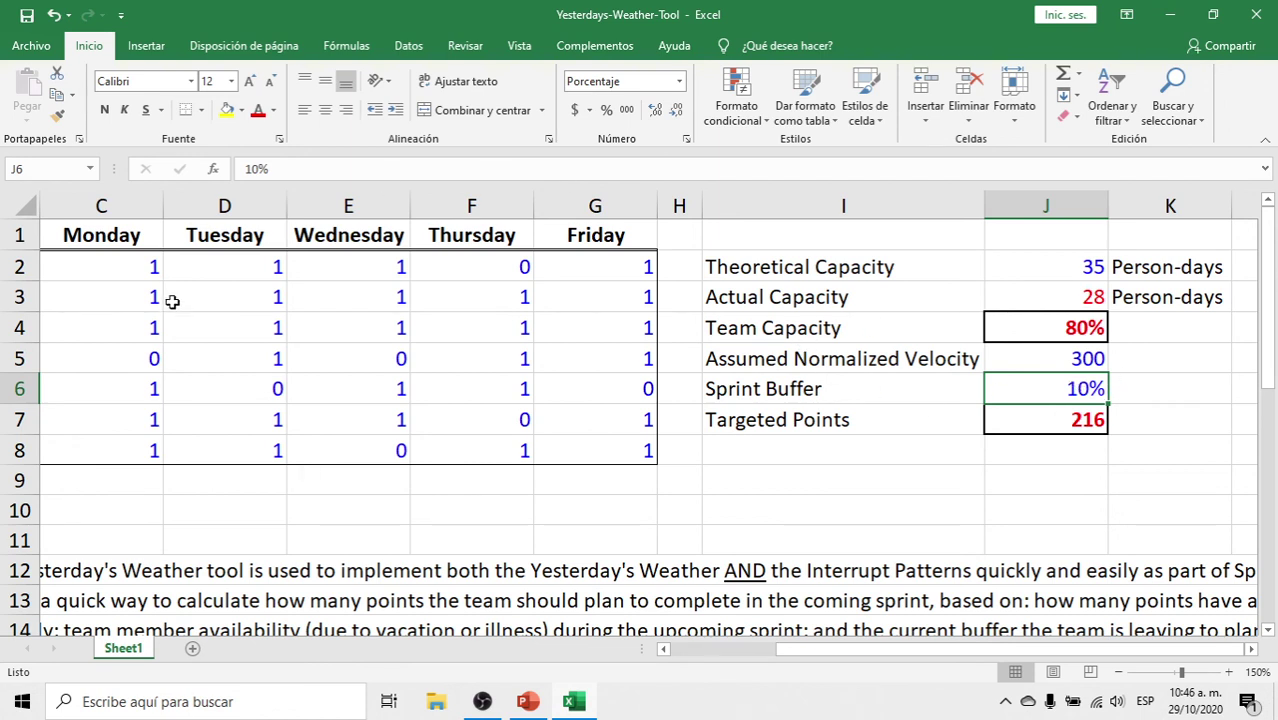
key("Left")
key("Left")
key("Left")
key("Left")
key("Left")
key("Left")
key("Left")
key("Left")
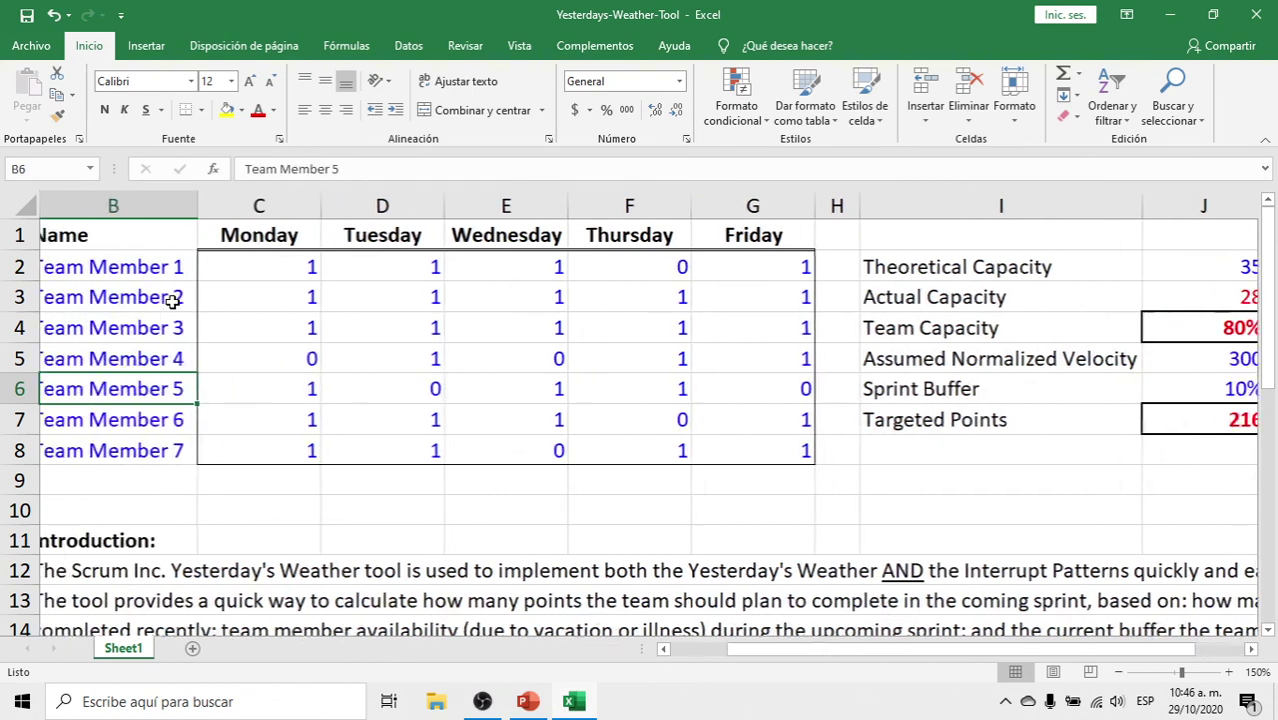
key("Right")
key("Right")
key("Right")
key("Right")
key("Right")
key("Right")
key("Right")
key("Right")
key("Right")
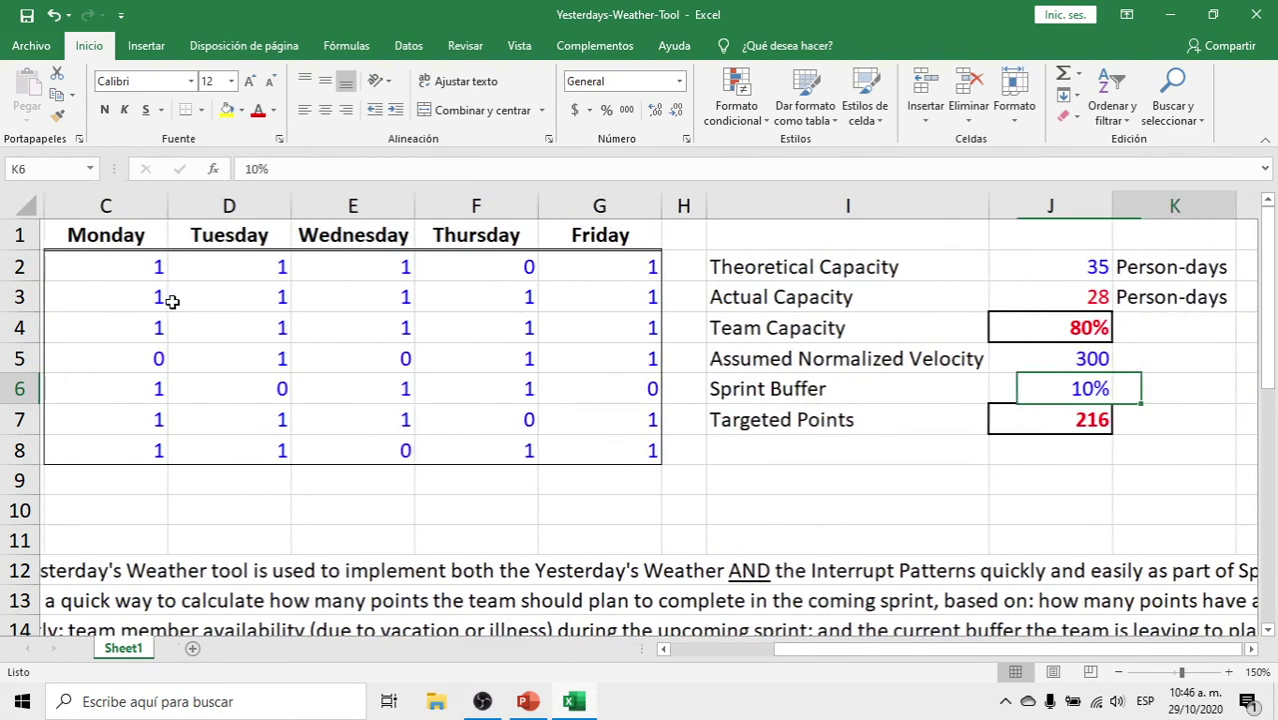
- Examine the capacity summary in column J from Actual Capacity down to the Targeted Points formula
key("Up")
key("Up")
key("Up")
key("Left")
key("Down")
key("Down")
key("Down")
key("Down")
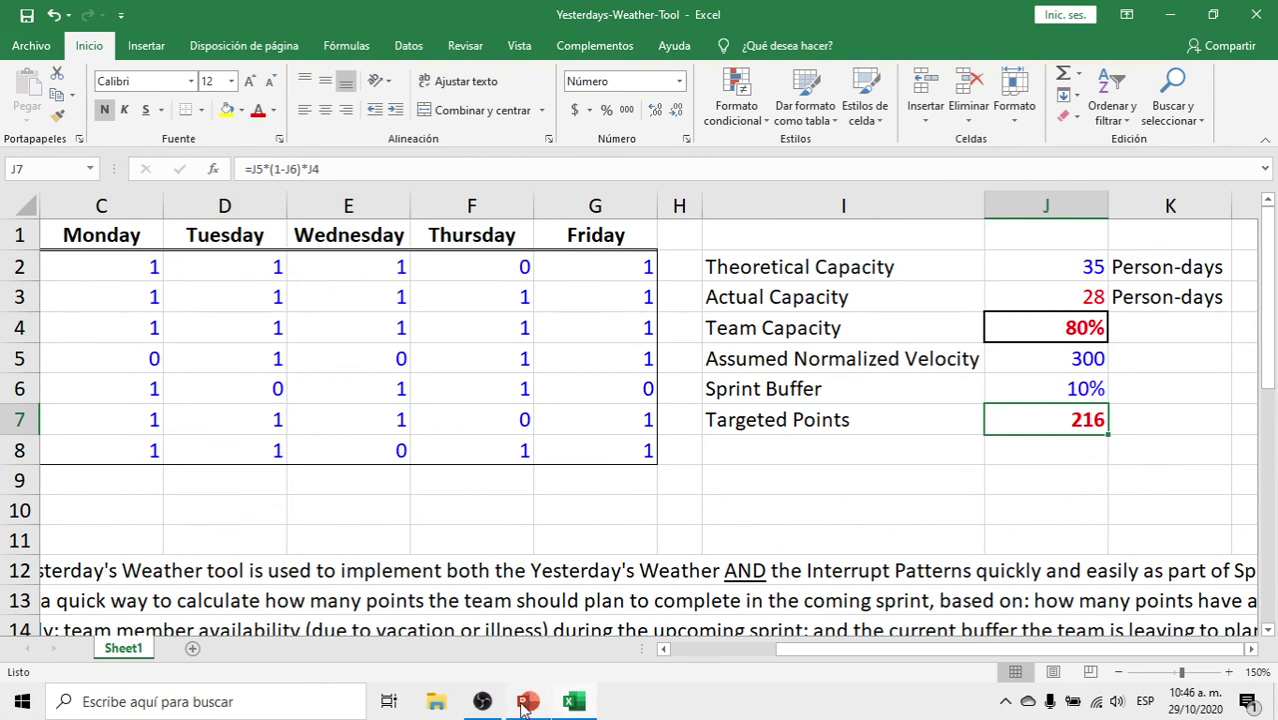
- Switch to the Sesion 5 presentation in PowerPoint, presenting from the Planeación del Sprint slide and advancing to Revisión del Sprint
left_click(529, 702)
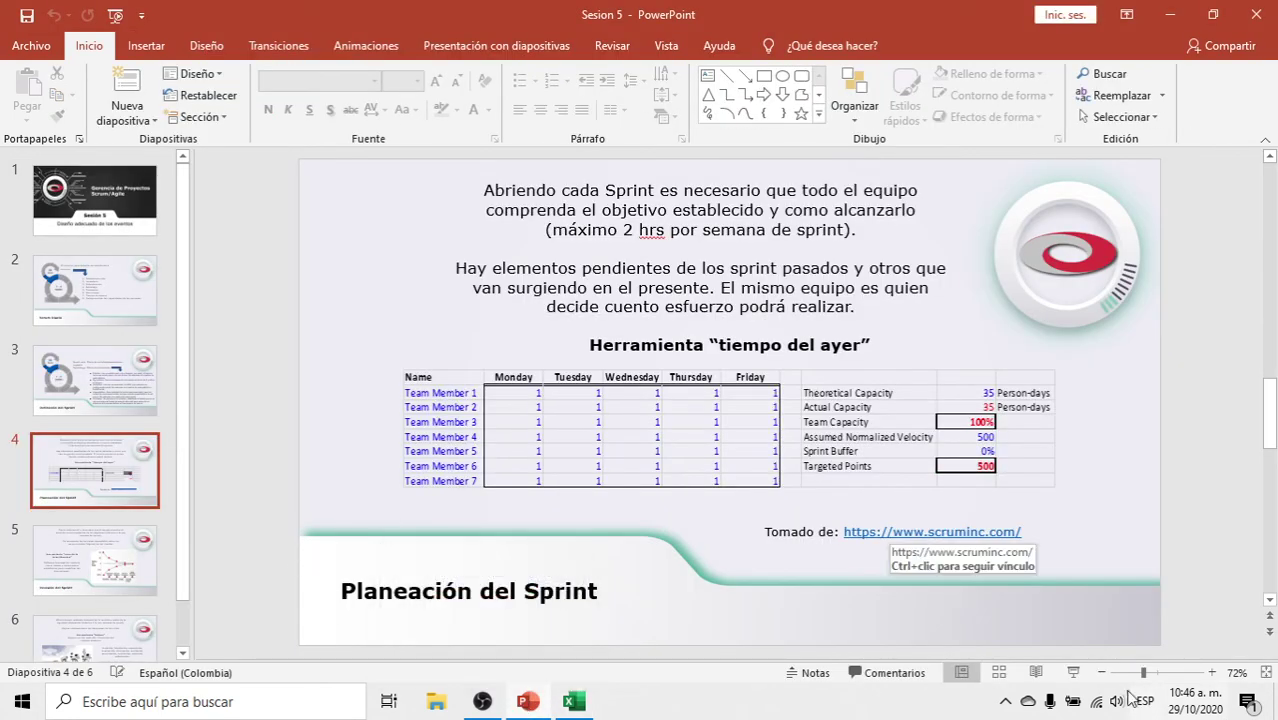
left_click(1073, 675)
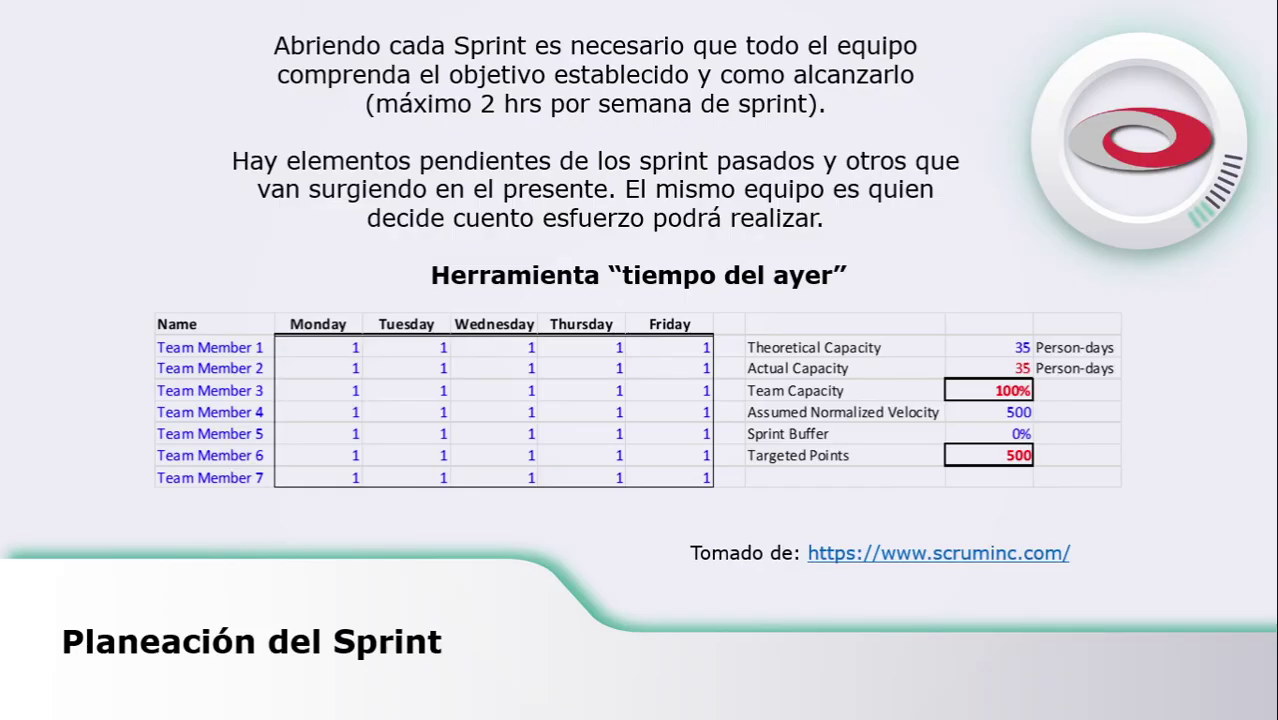
key("Right")
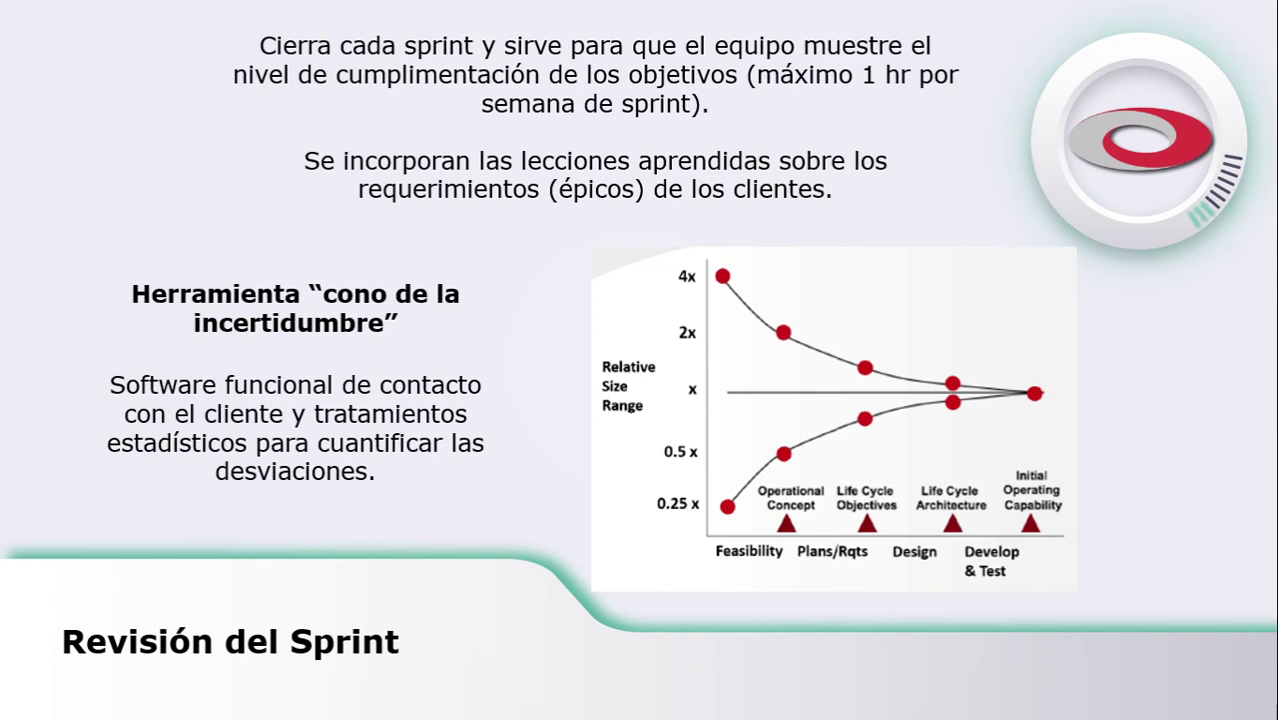